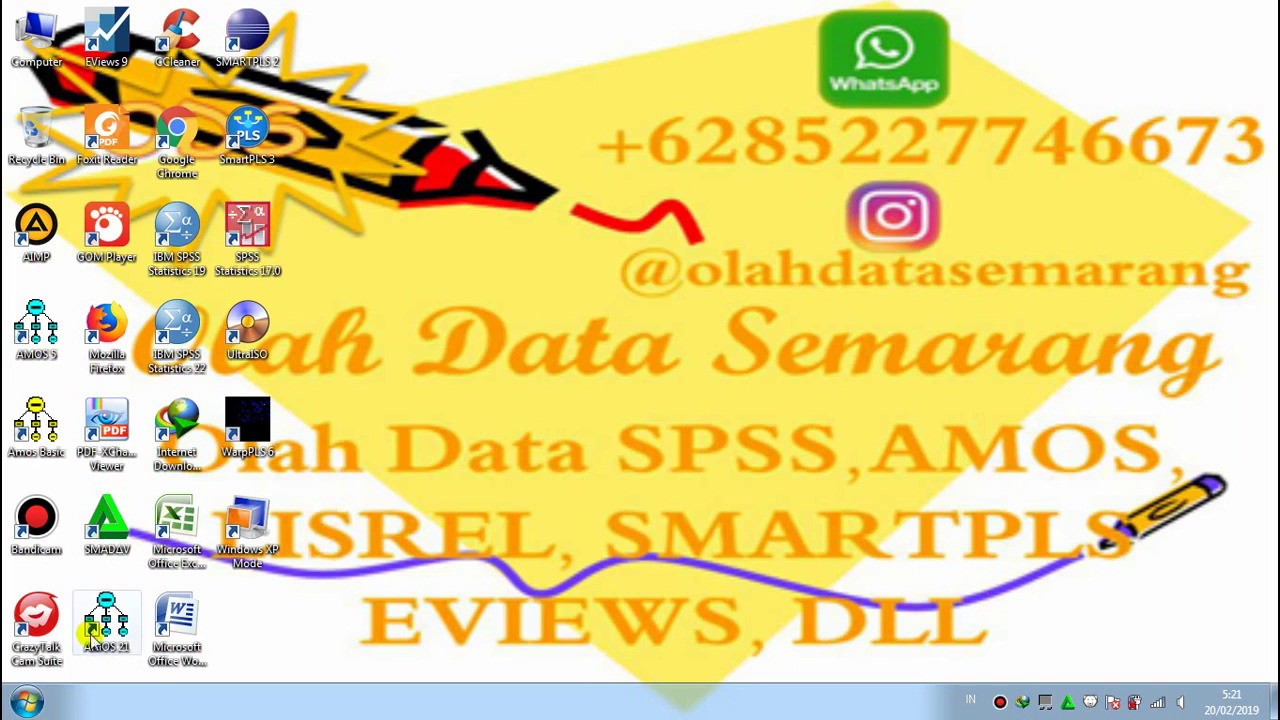
# - Open Windows Explorer and go to the folder "Malmquist Productivity Index In DEAP 2.1 For DOS" on drive D
pyautogui.rightClick(30, 705)
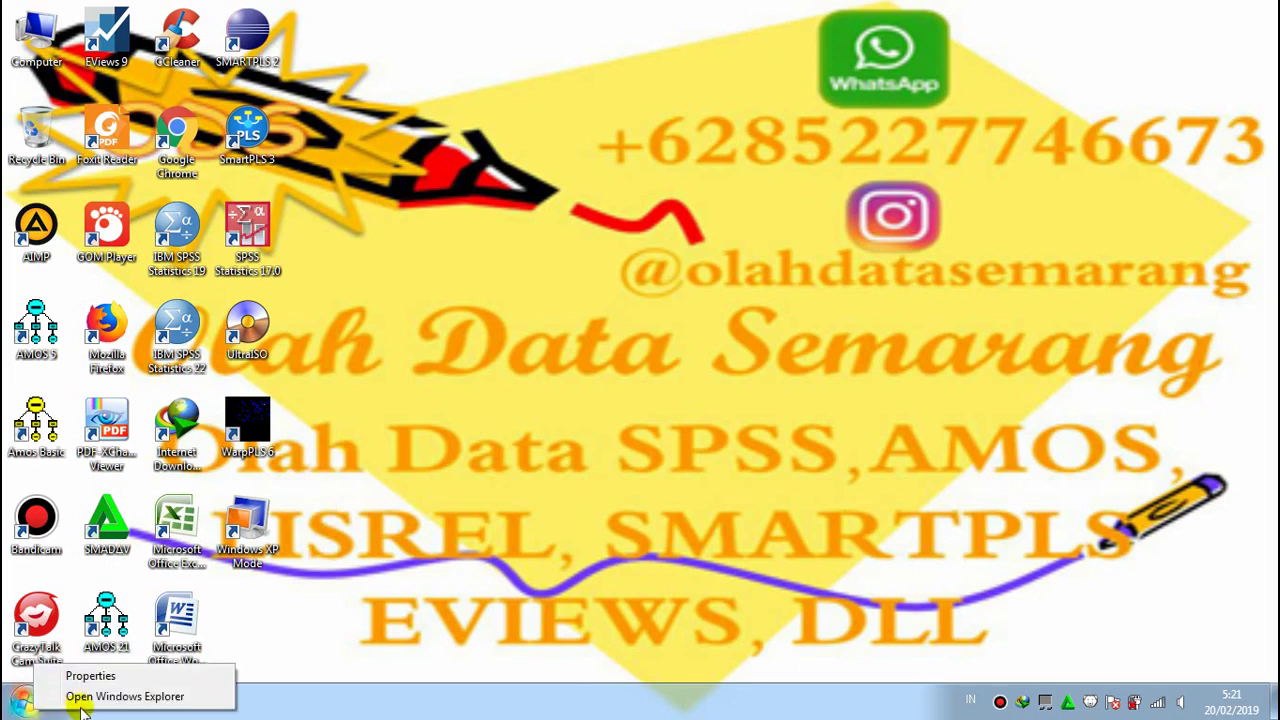
pyautogui.click(82, 697)
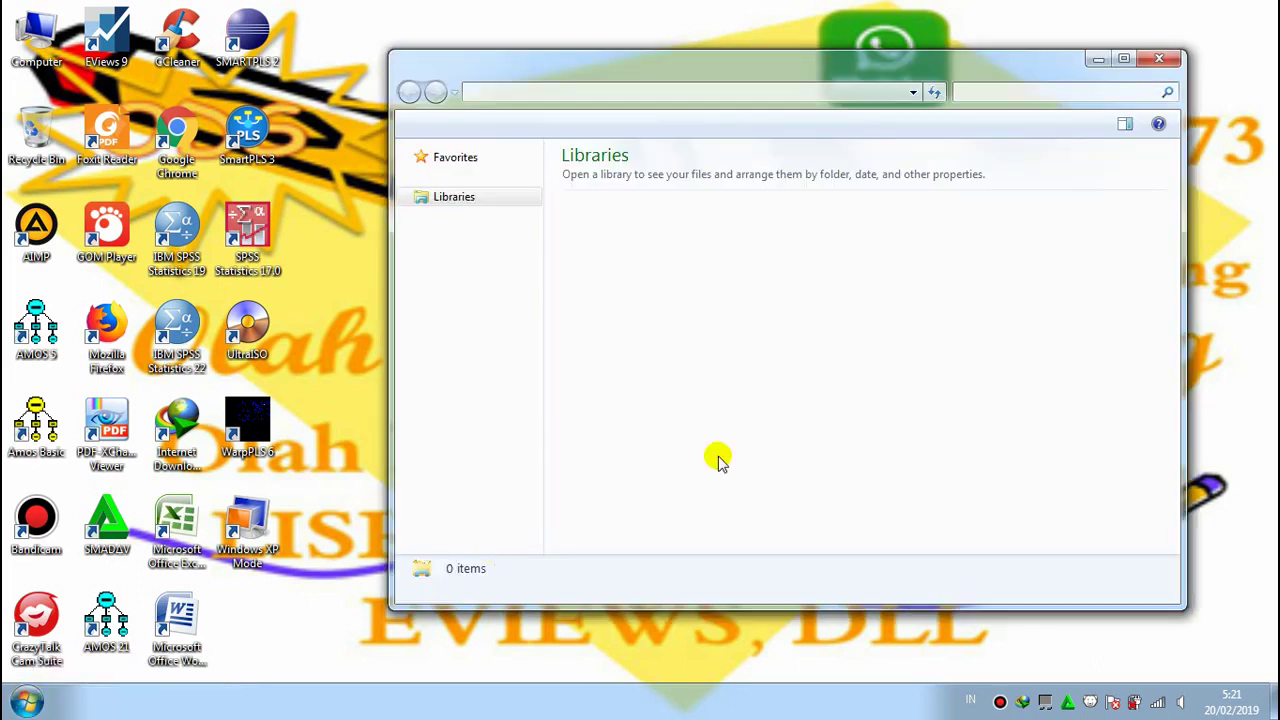
pyautogui.click(1126, 60)
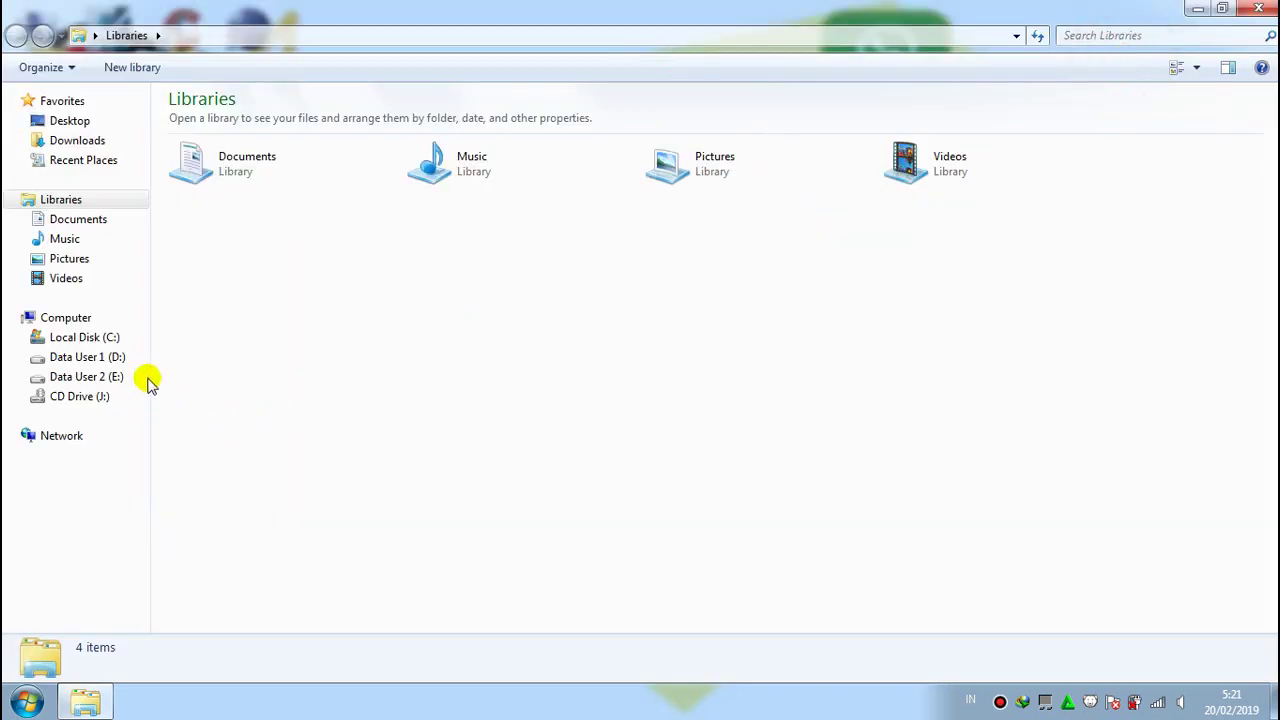
pyautogui.click(118, 357)
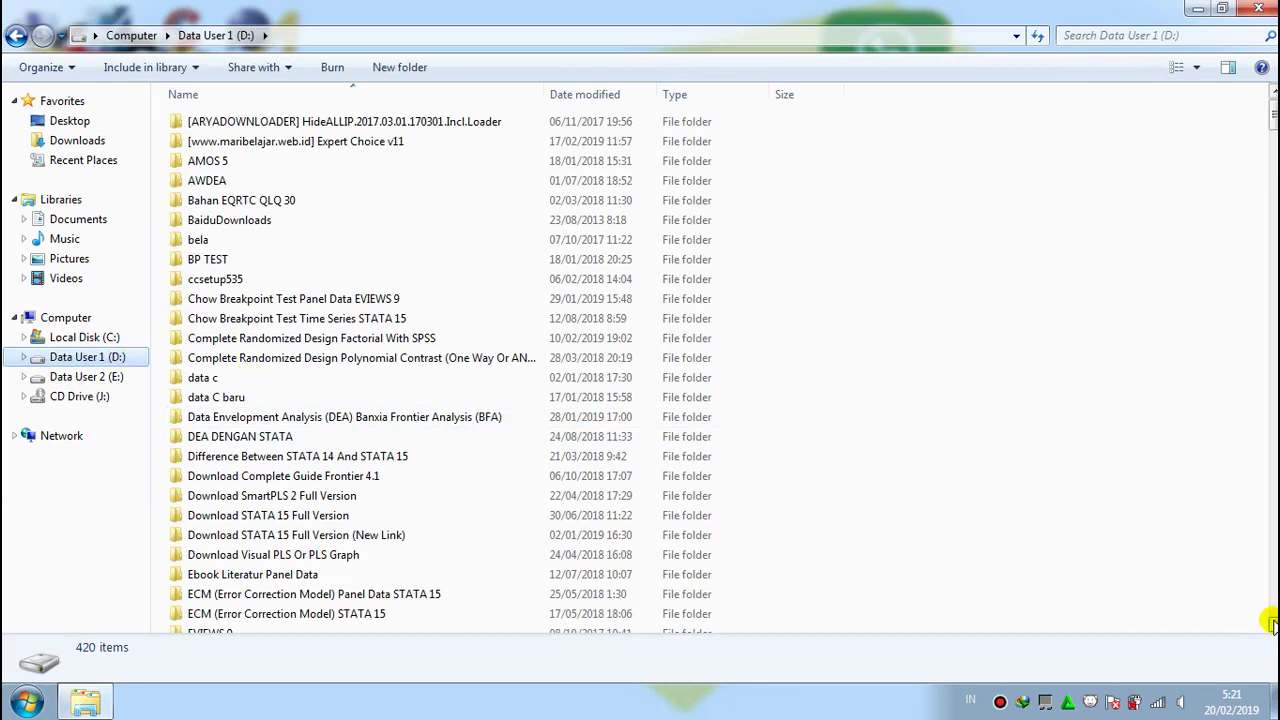
pyautogui.moveTo(1272, 626); pyautogui.dragTo(1272, 626)
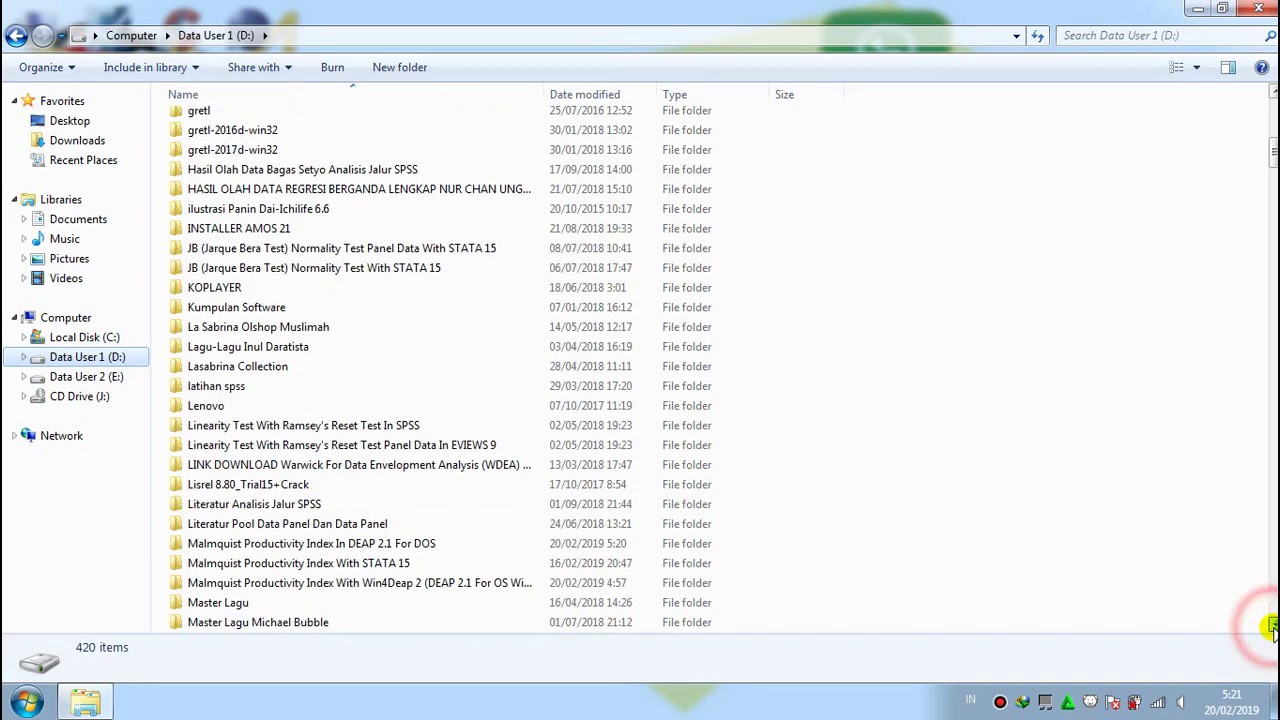
pyautogui.click(421, 545)
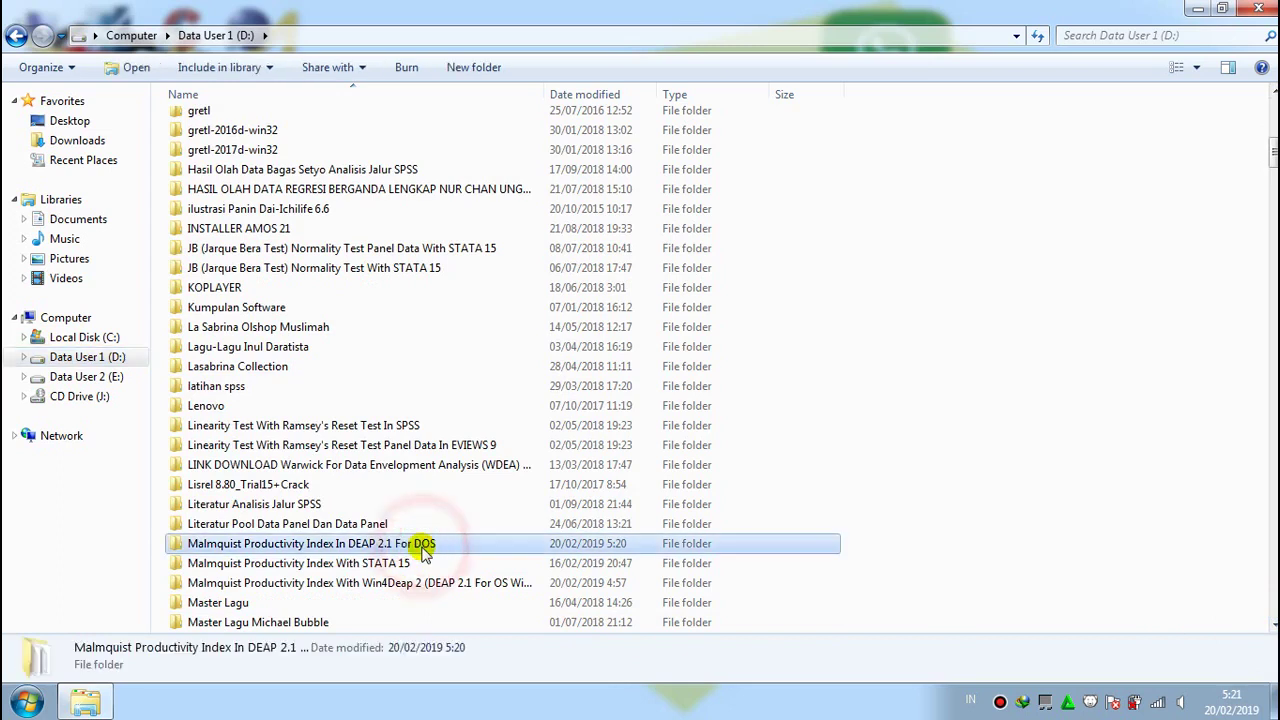
pyautogui.rightClick(800, 551)
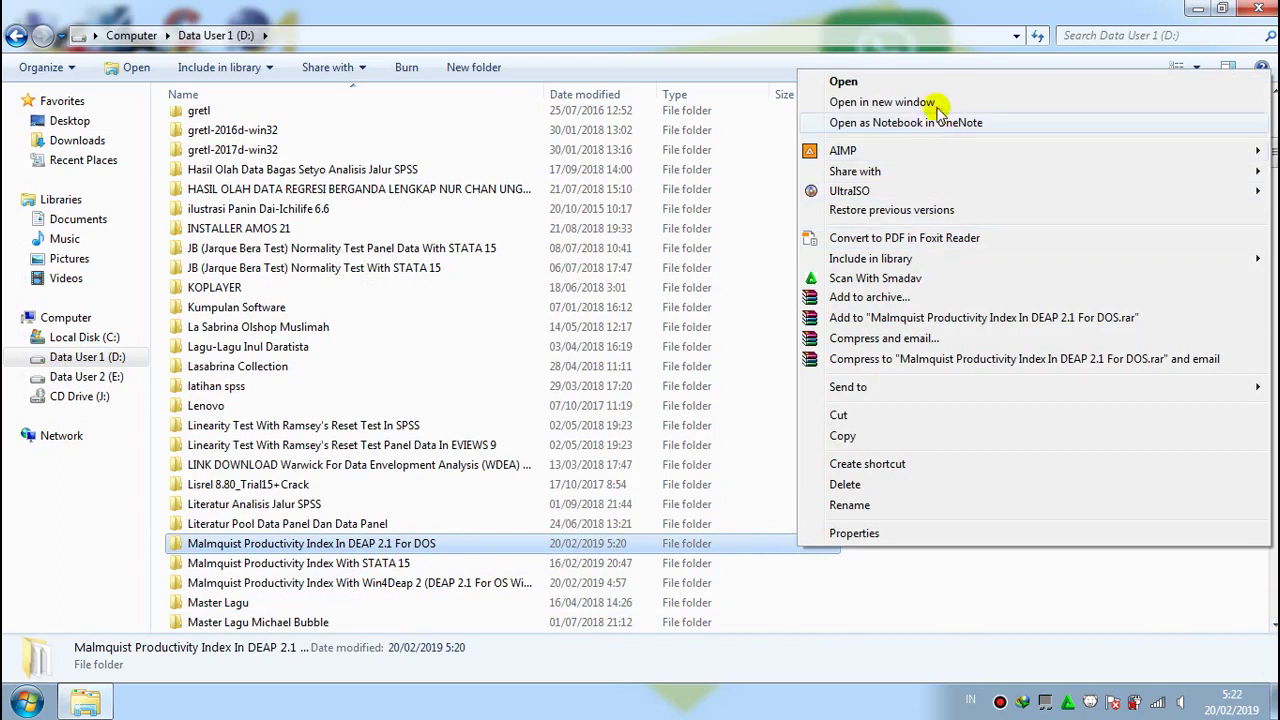
pyautogui.click(938, 87)
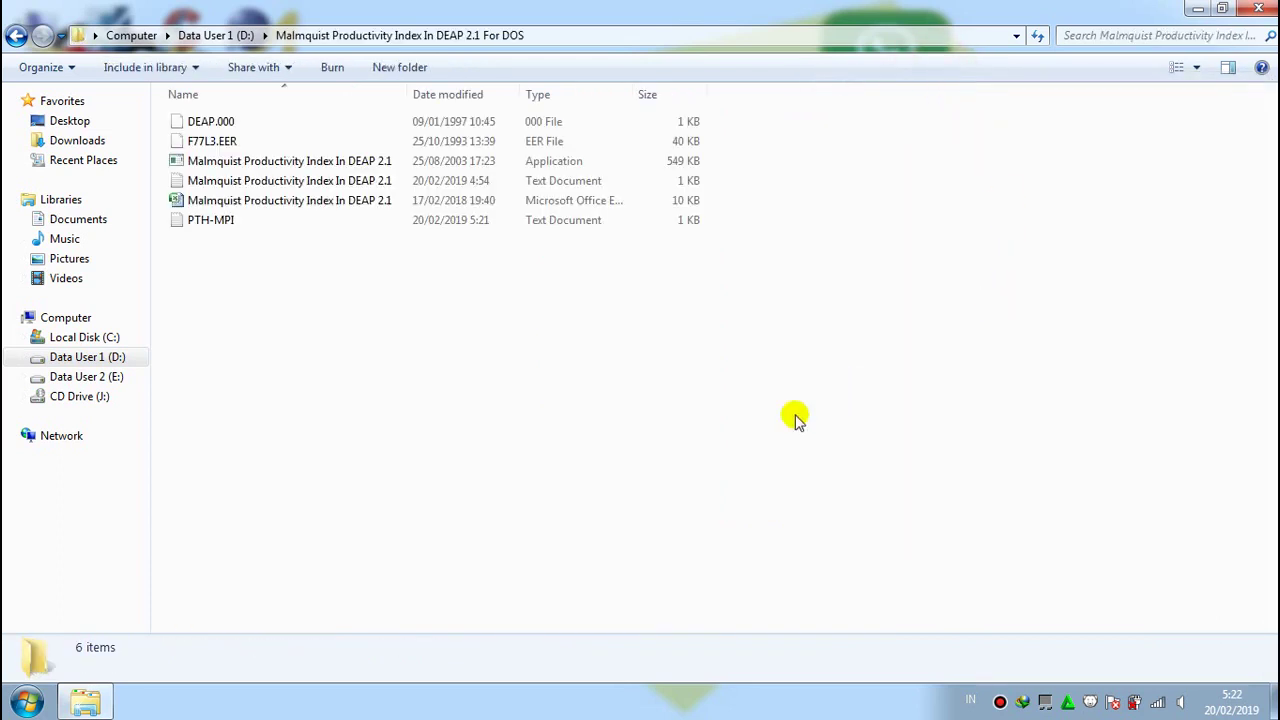
# - Open the Excel worksheet "Malmquist Productivity Index In DEAP 2.1" from the folder
pyautogui.click(336, 203)
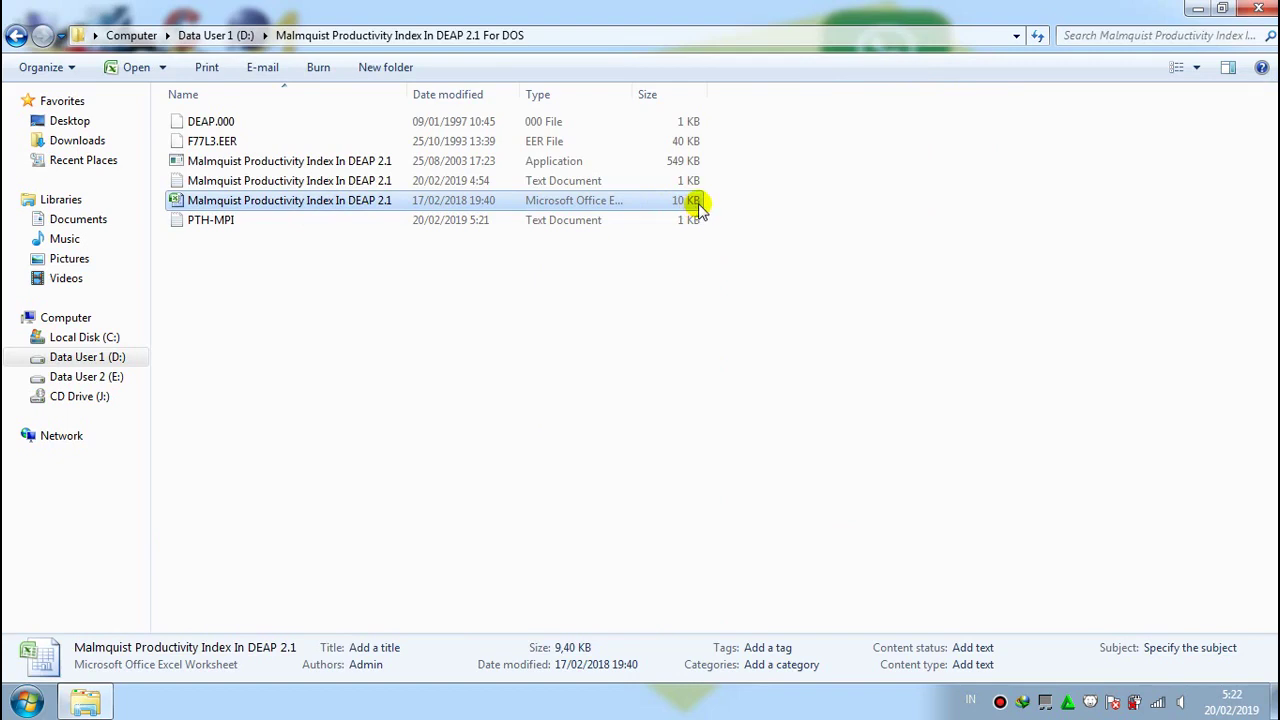
pyautogui.rightClick(651, 206)
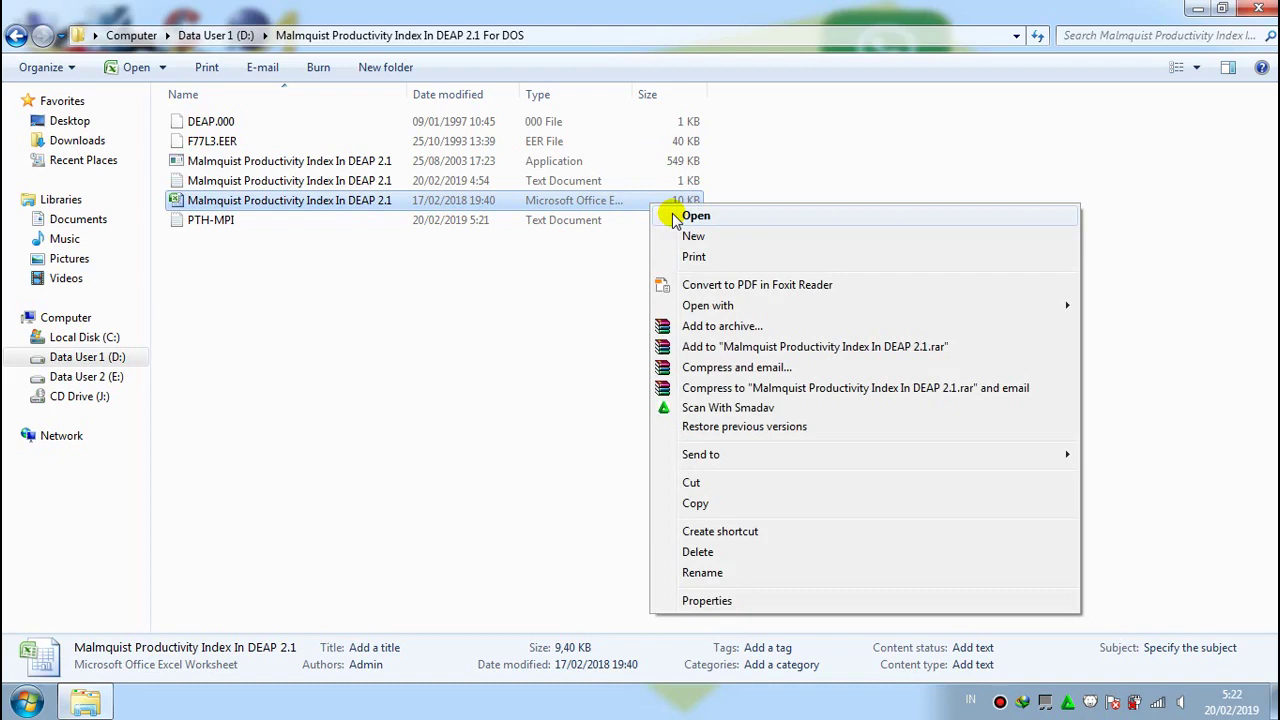
pyautogui.click(690, 216)
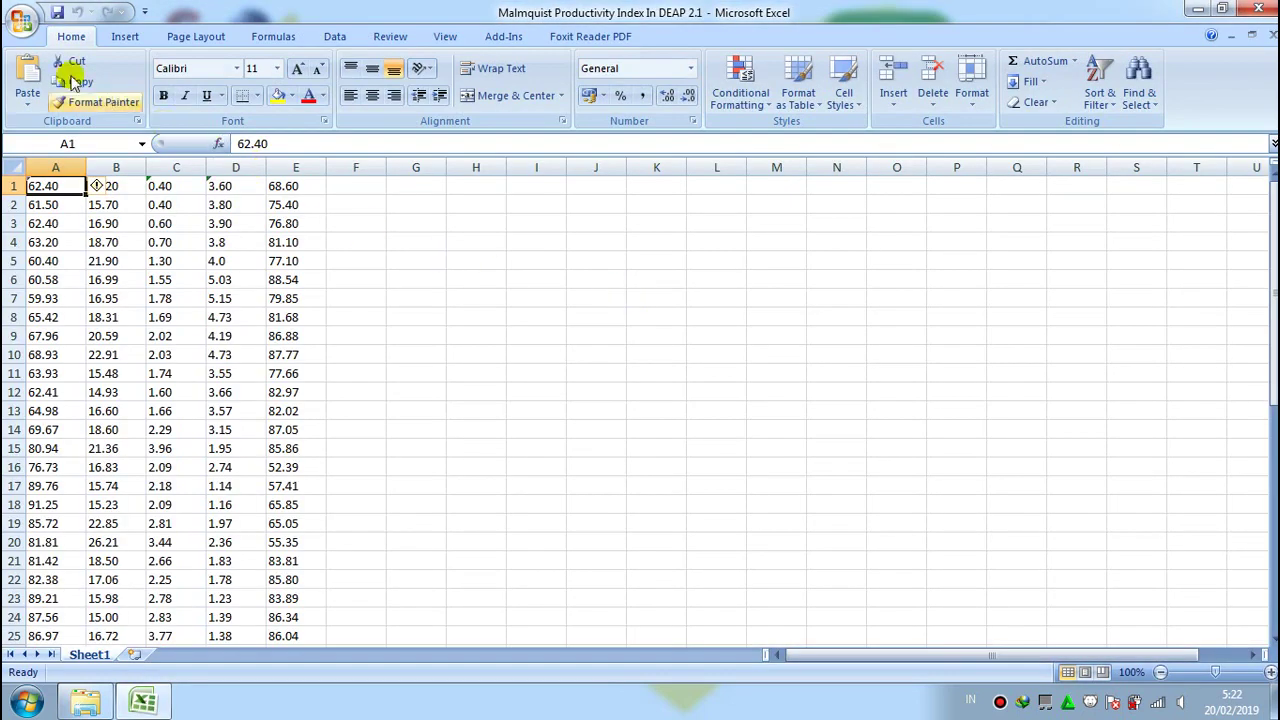
# - Start saving a copy of the workbook in another format and replace its file name with DT-MPI
pyautogui.click(22, 24)
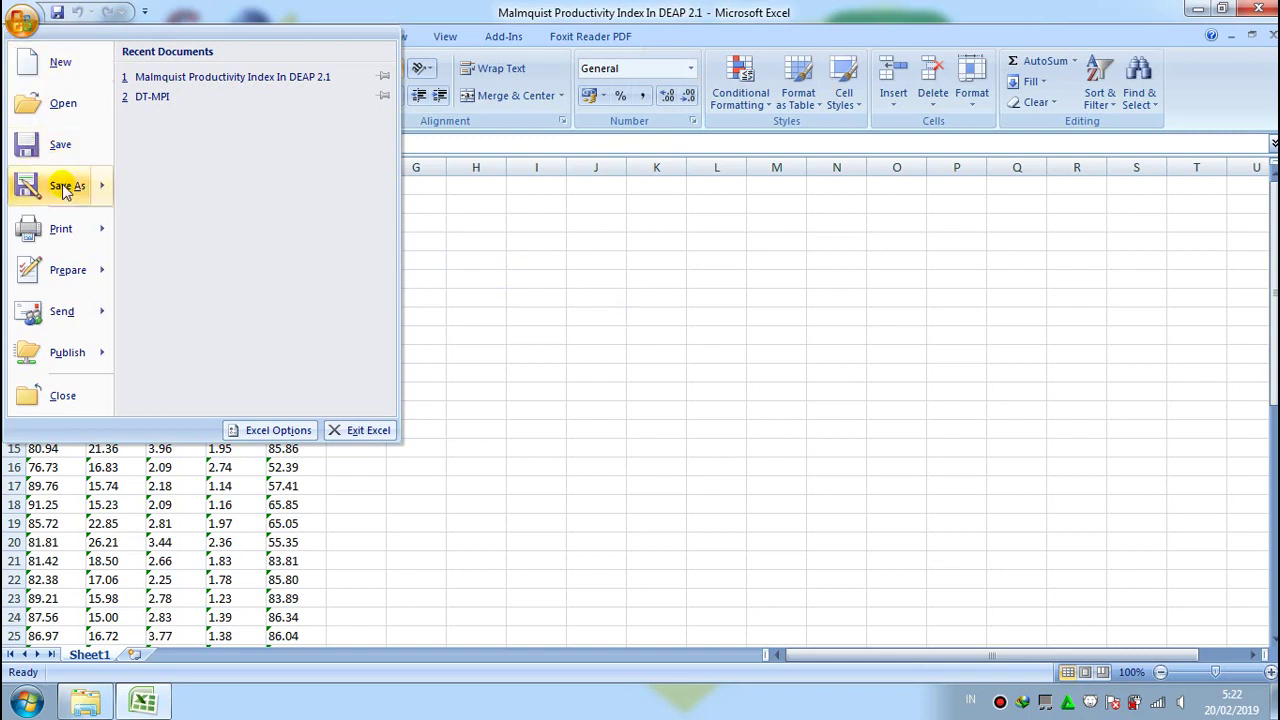
pyautogui.moveTo(67, 186)
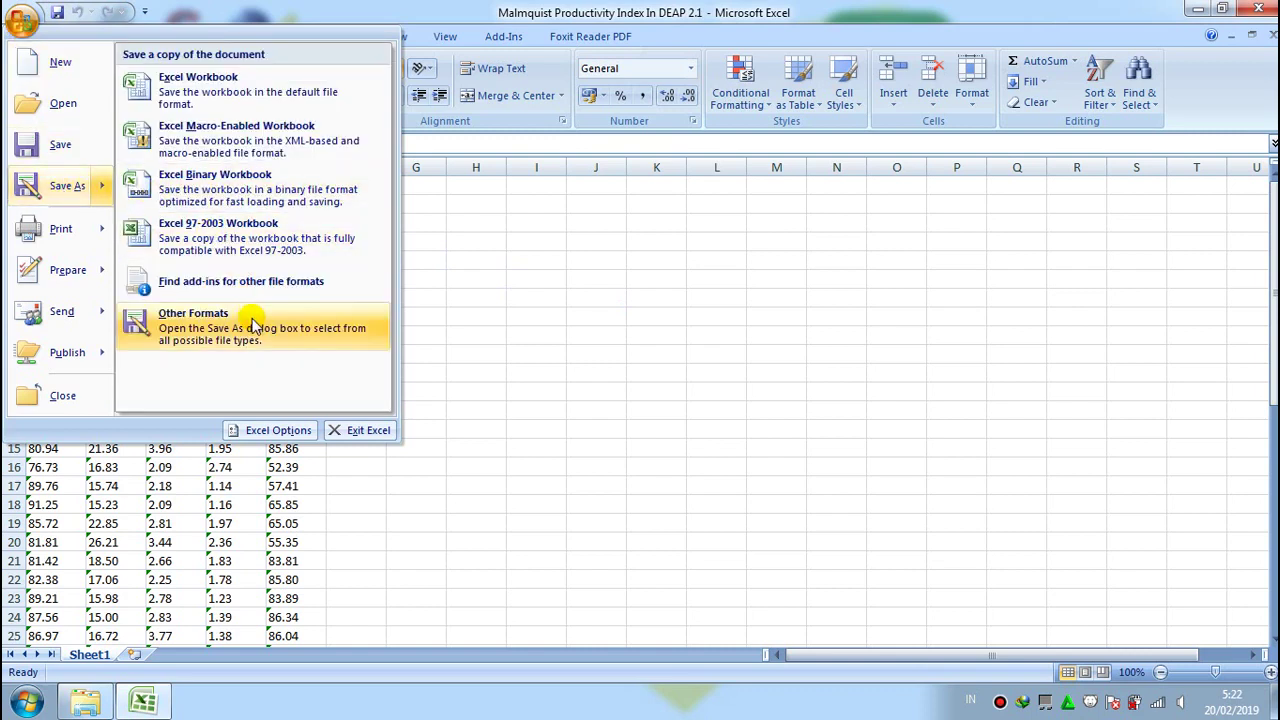
pyautogui.click(370, 316)
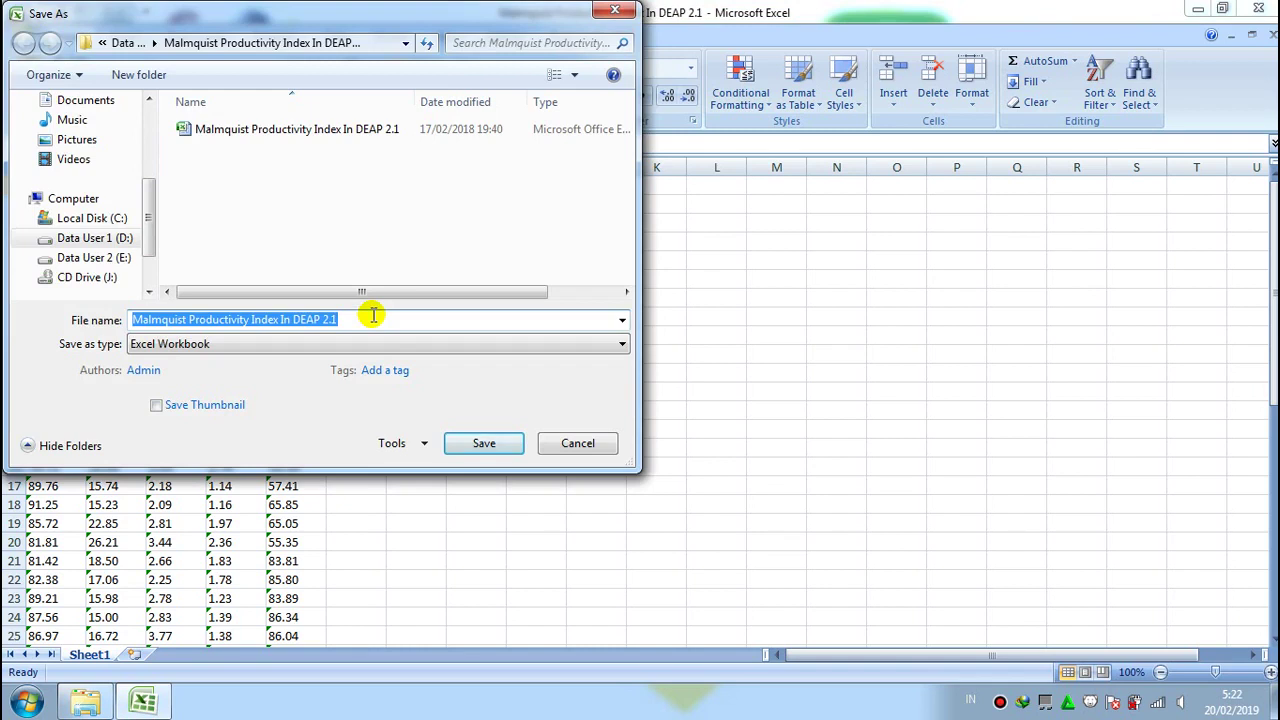
pyautogui.doubleClick(370, 316)
pyautogui.click(380, 320)
pyautogui.press('BackSpace')
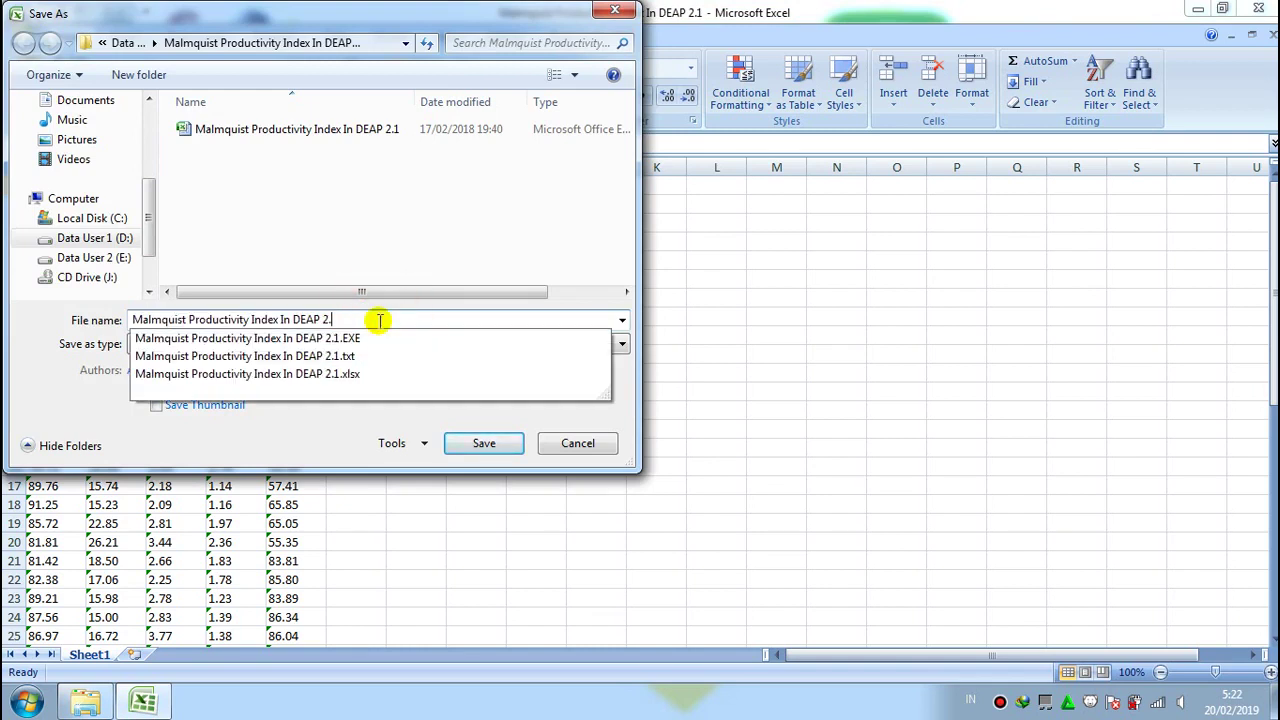
pyautogui.press('BackSpace')
pyautogui.press('BackSpace')
pyautogui.press('BackSpace')
pyautogui.press('BackSpace')
pyautogui.press('BackSpace')
pyautogui.press('BackSpace')
pyautogui.press('BackSpace')
pyautogui.press('BackSpace')
pyautogui.press('BackSpace')
pyautogui.press('BackSpace')
pyautogui.press('BackSpace')
pyautogui.press('BackSpace')
pyautogui.press('BackSpace')
pyautogui.press('BackSpace')
pyautogui.press('BackSpace')
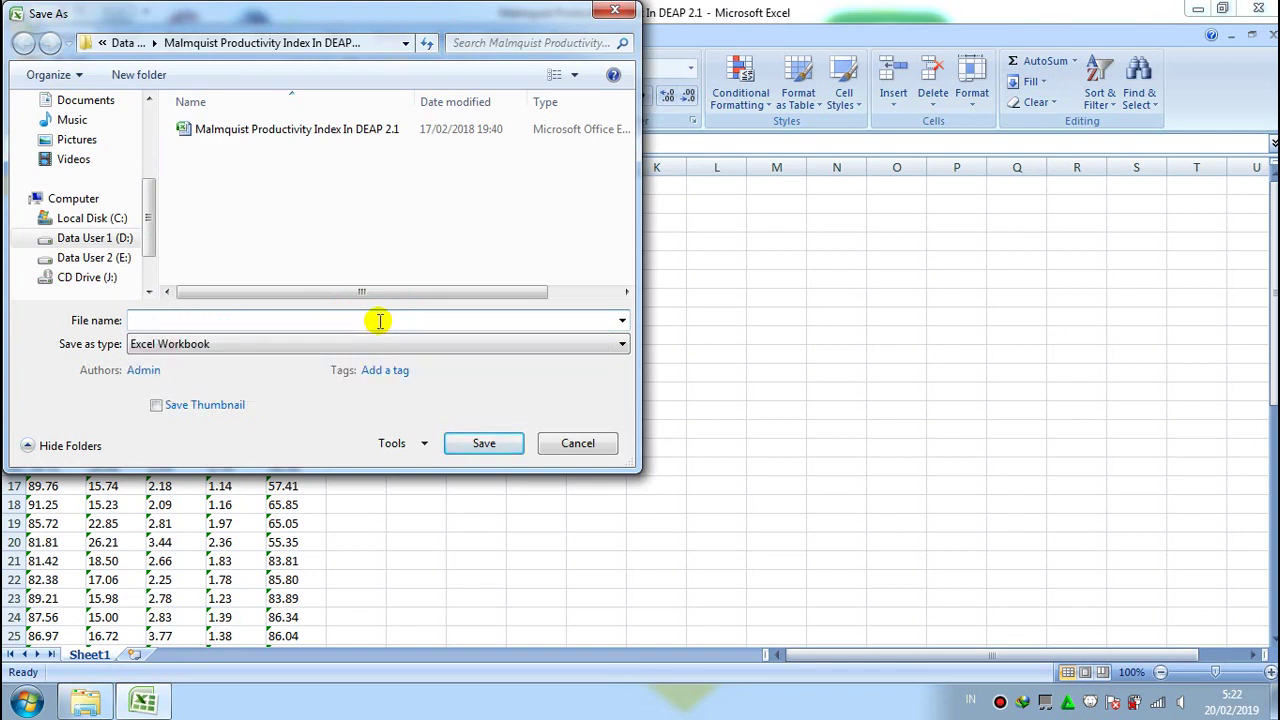
pyautogui.write('D')
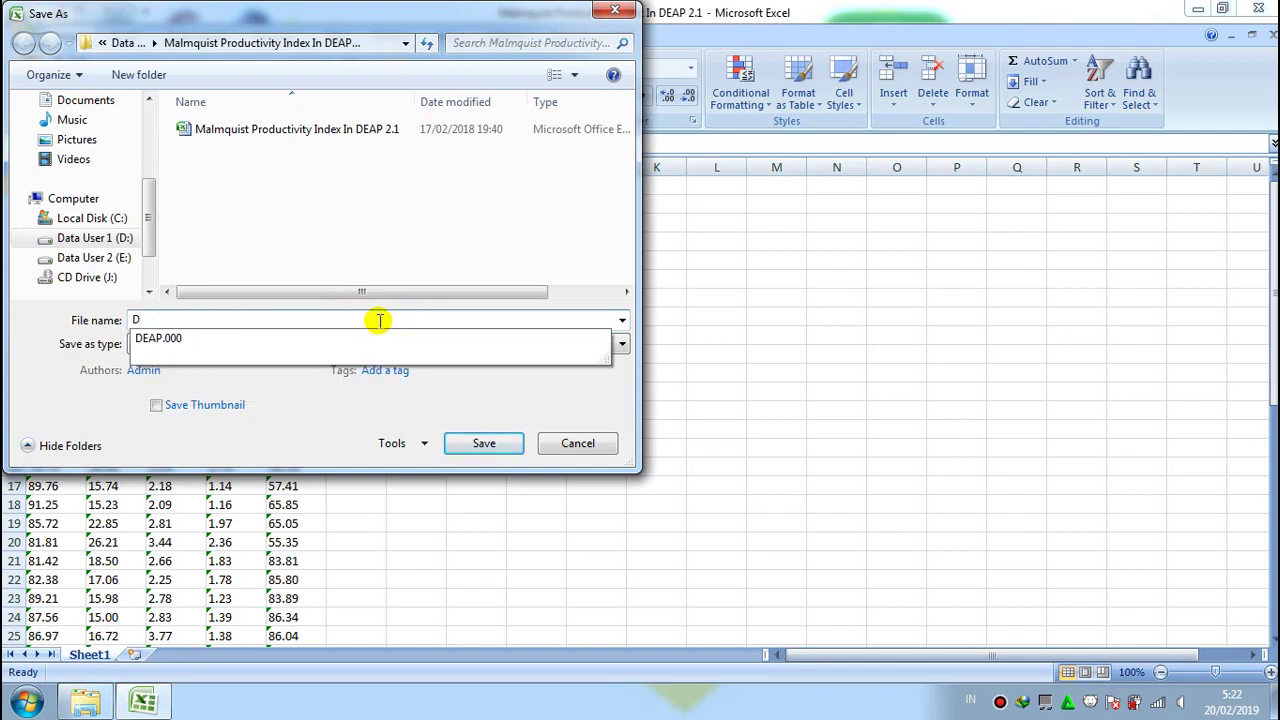
pyautogui.write('T-MPI')
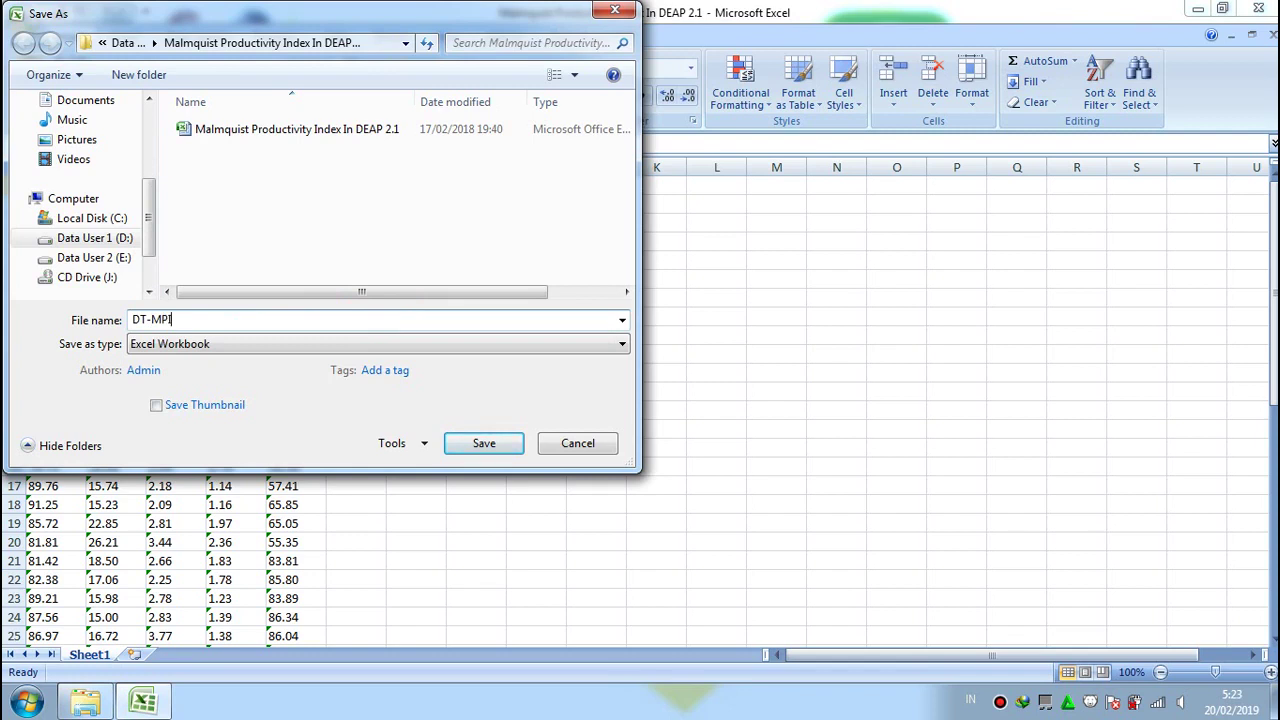
# - Set the file type to Text (Tab delimited) and save the copy, keeping the workbook in that format
pyautogui.click(620, 345)
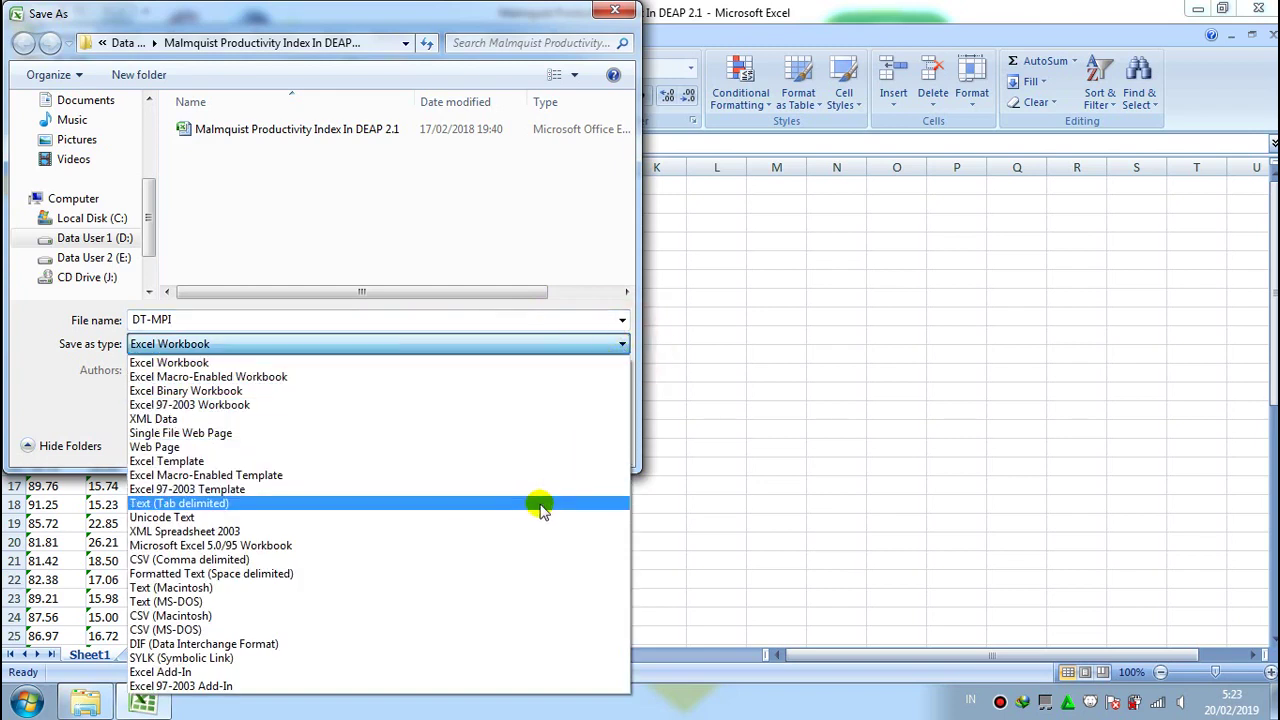
pyautogui.click(540, 510)
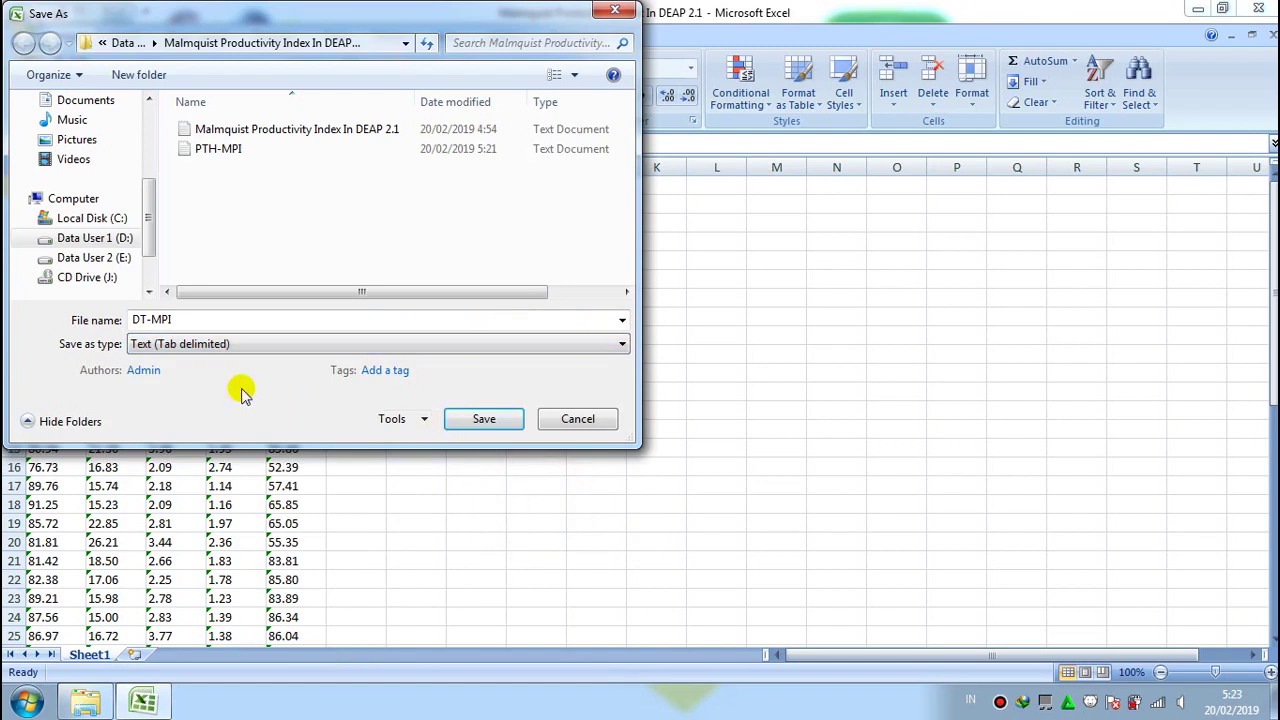
pyautogui.click(50, 345)
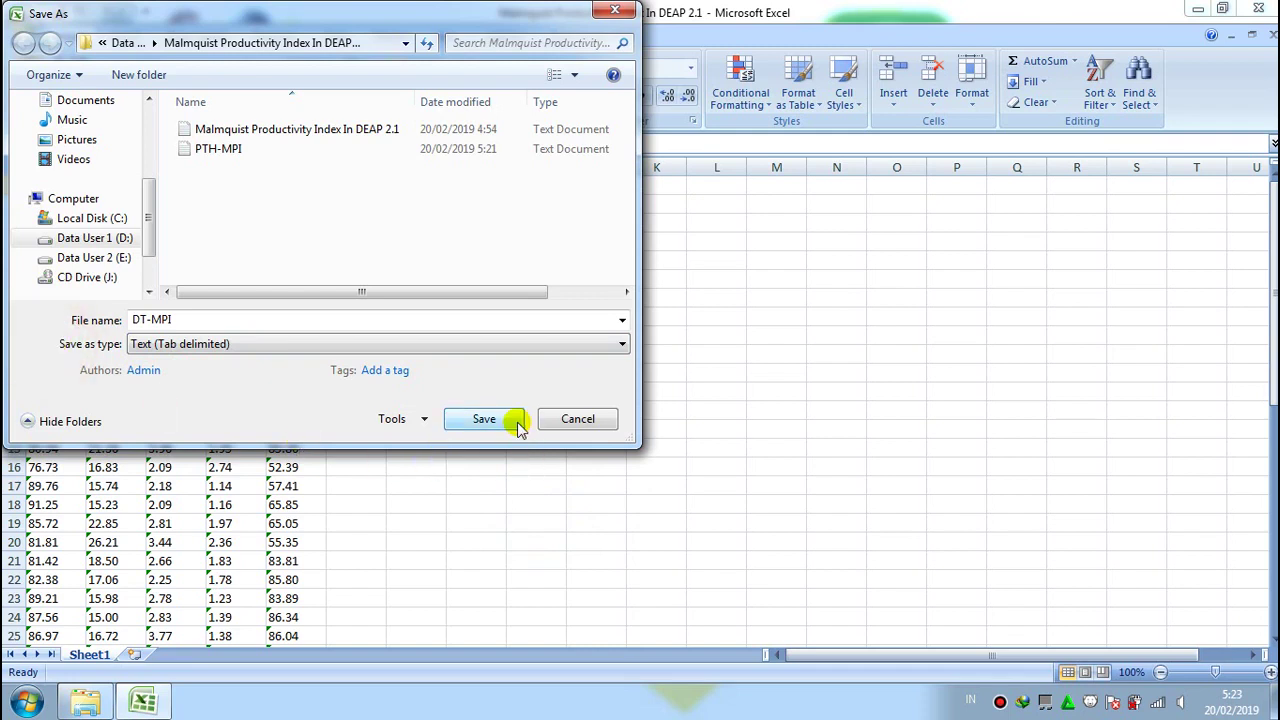
pyautogui.click(484, 419)
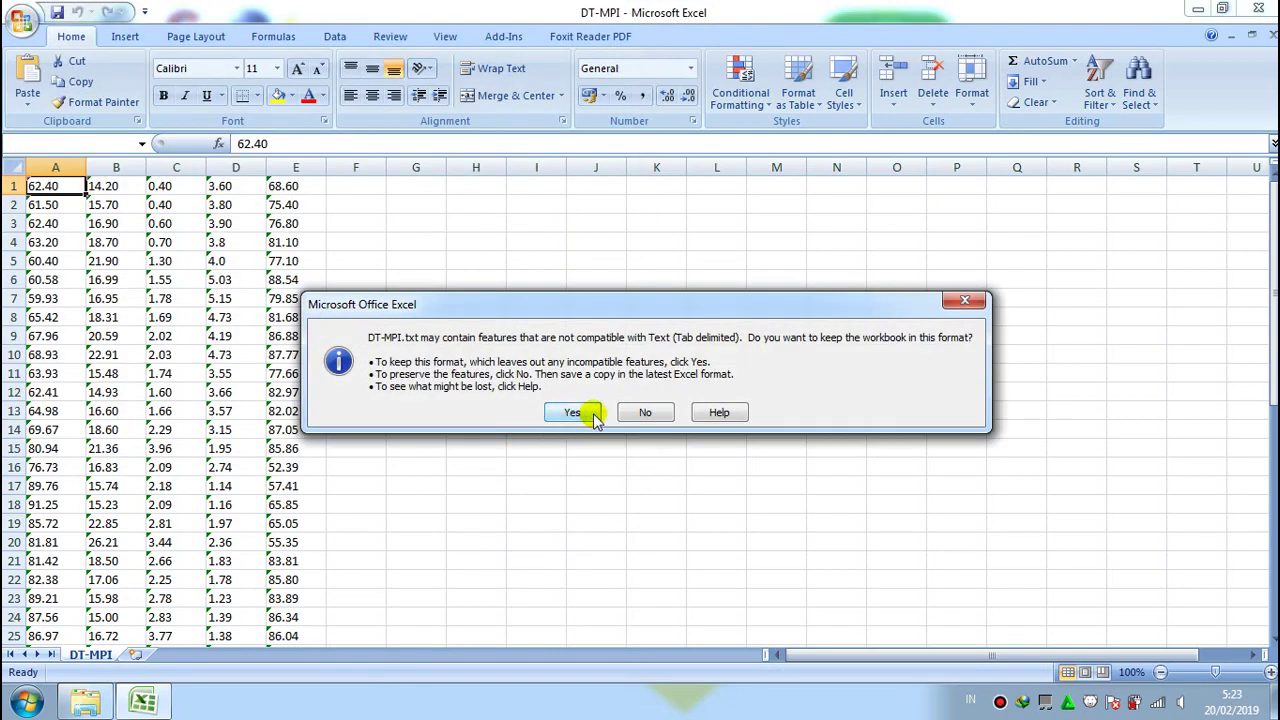
pyautogui.click(590, 415)
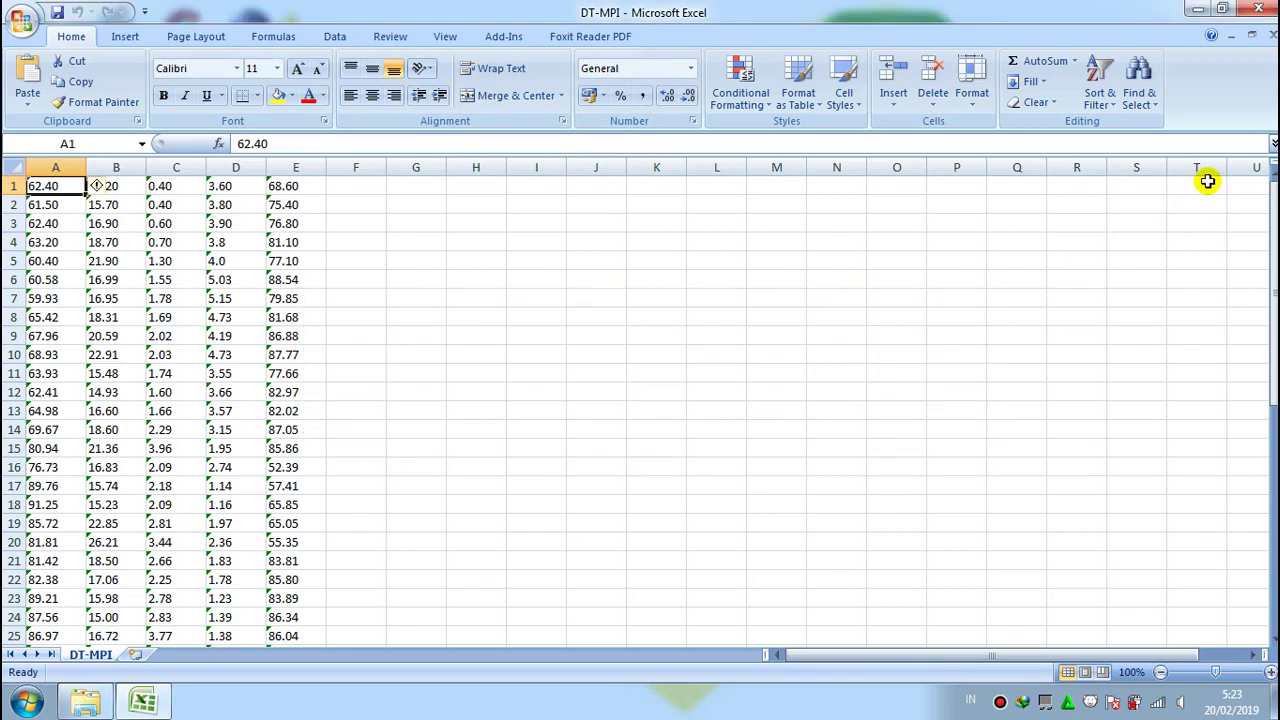
# - Close Excel, saving the changes over the existing DT-MPI.txt and keeping the tab-delimited text format
pyautogui.click(1258, 10)
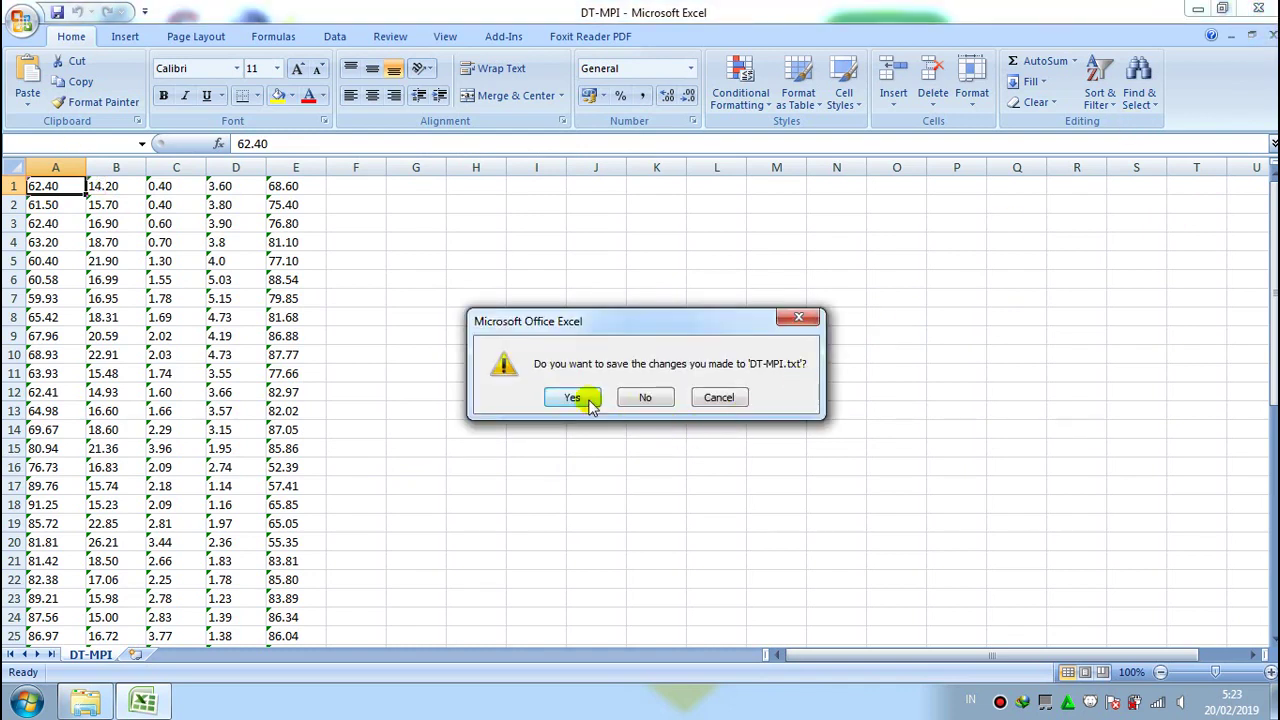
pyautogui.click(572, 397)
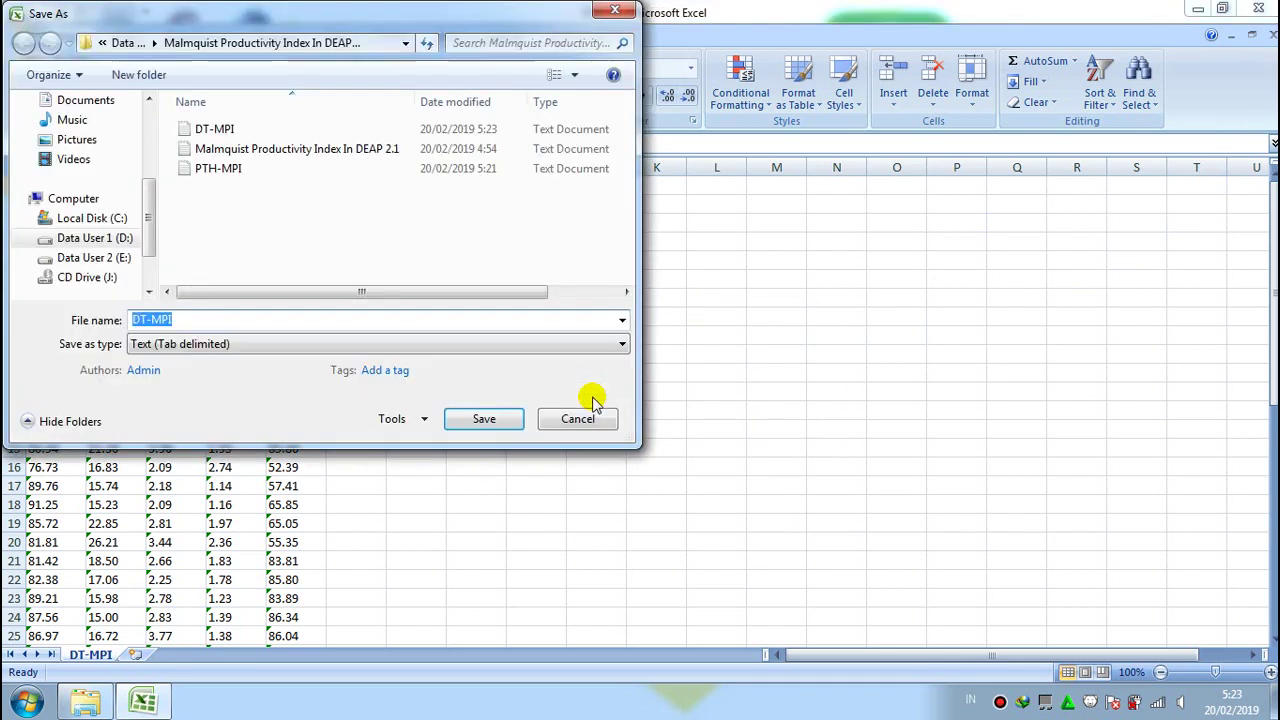
pyautogui.click(519, 422)
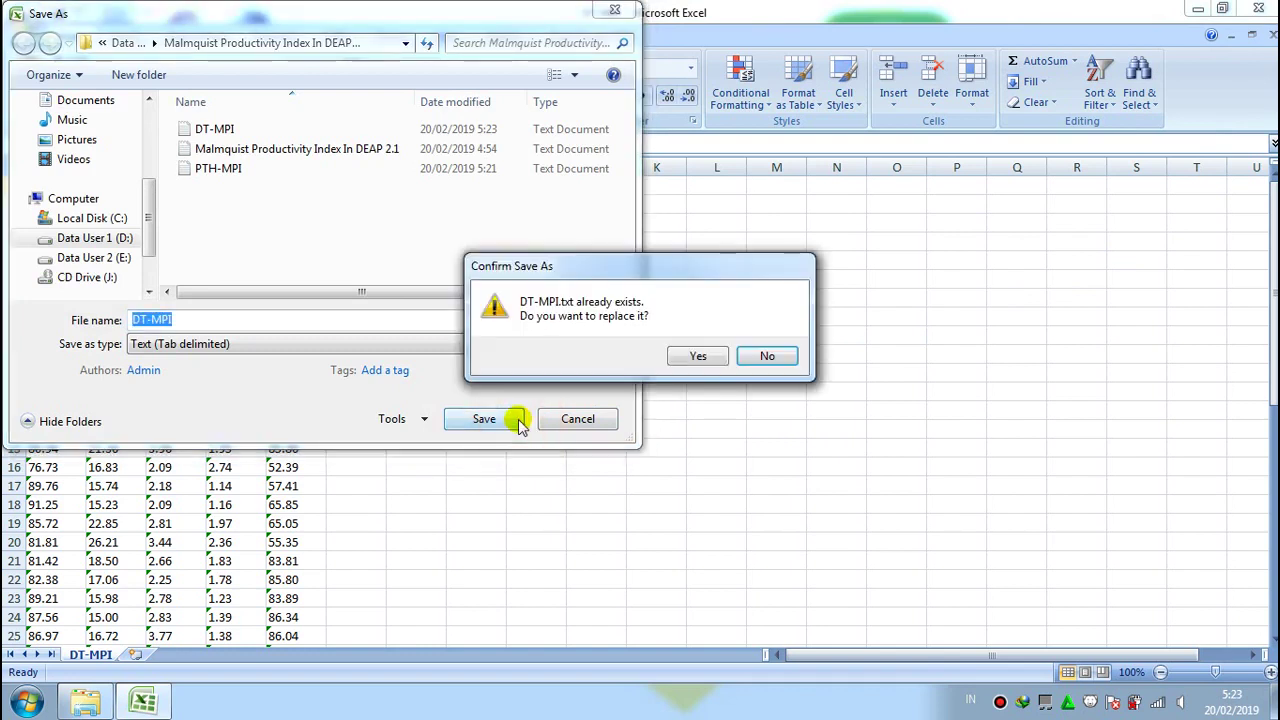
pyautogui.click(722, 357)
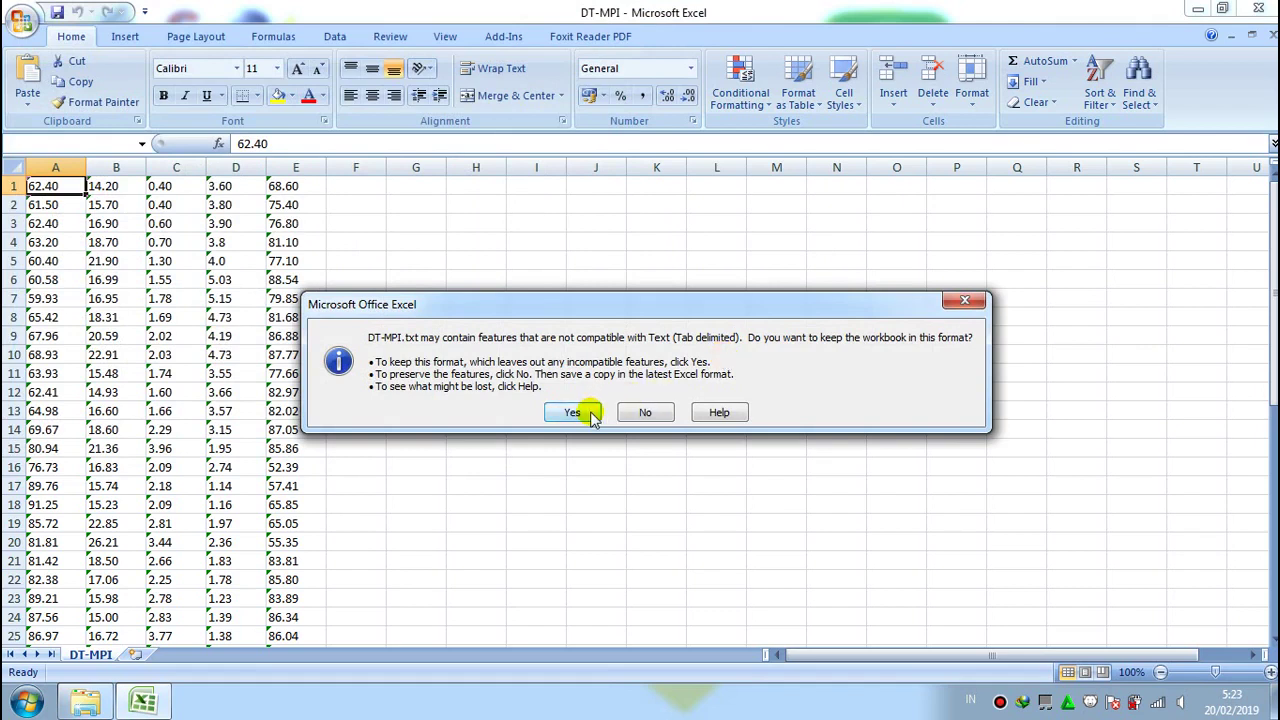
pyautogui.click(591, 414)
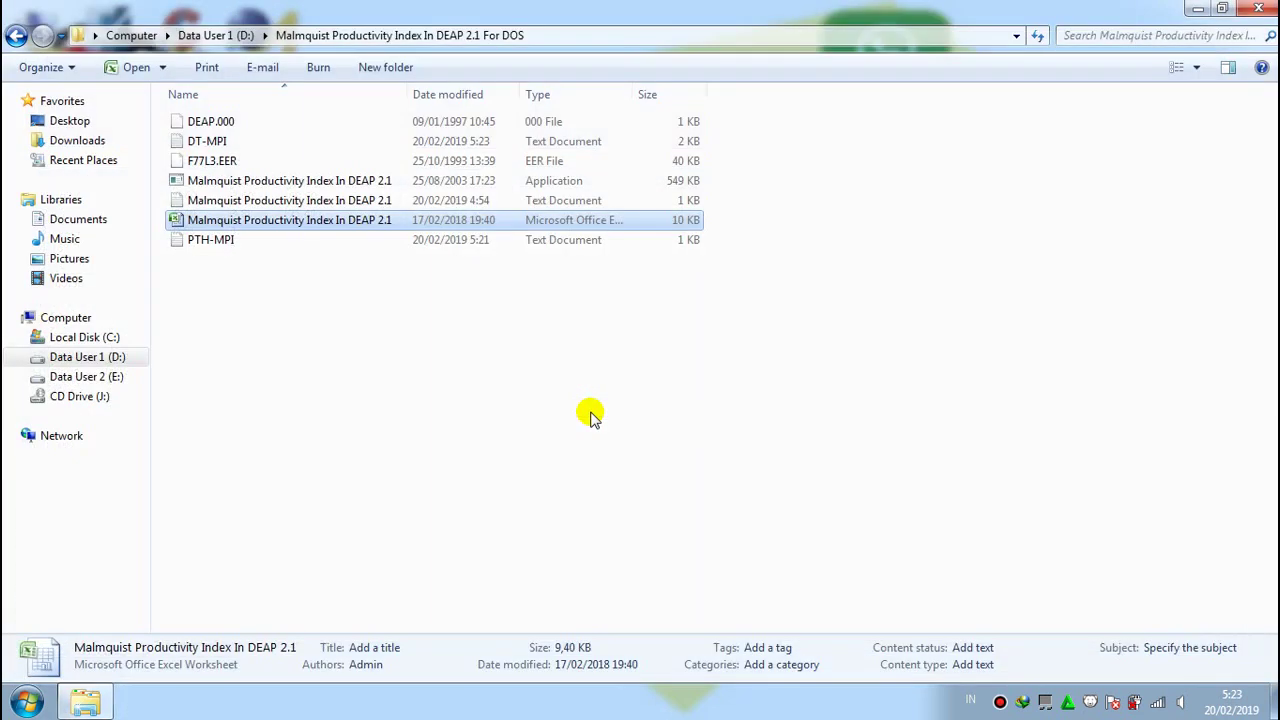
pyautogui.click(591, 414)
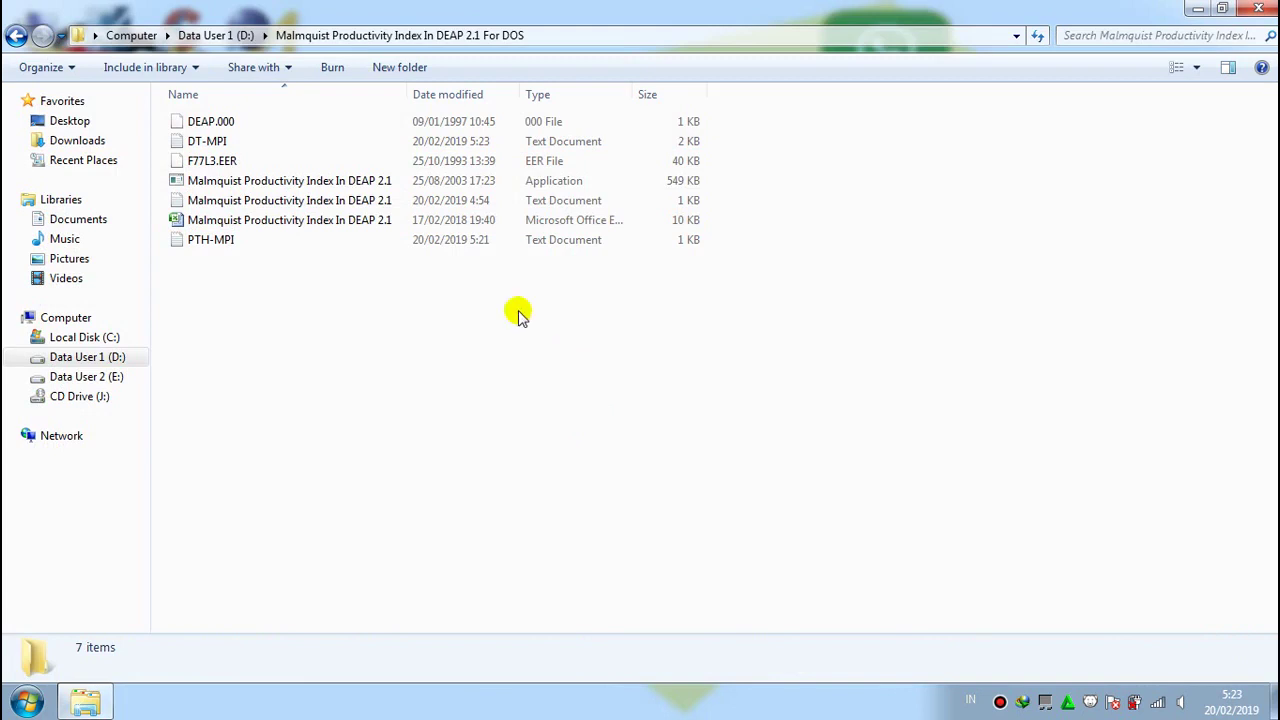
# - Run the application "Malmquist Productivity Index In DEAP 2.1" from the folder, allowing the unverified publisher
pyautogui.click(388, 180)
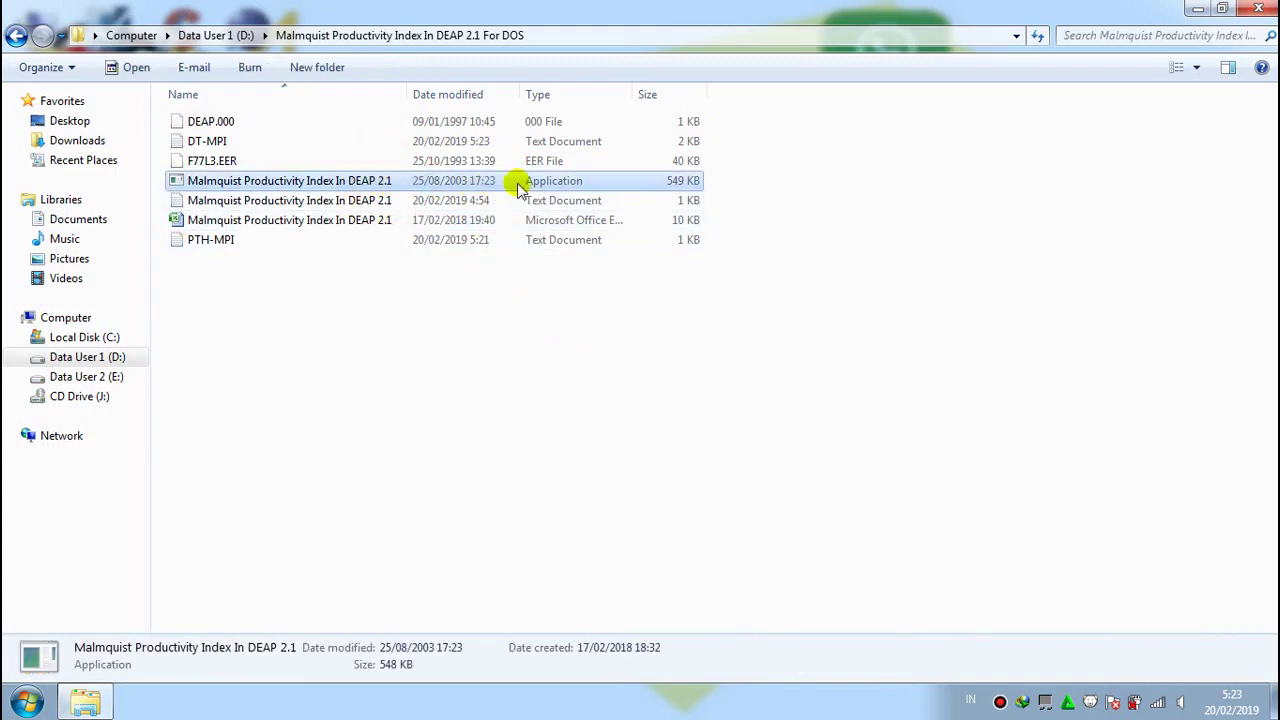
pyautogui.rightClick(631, 187)
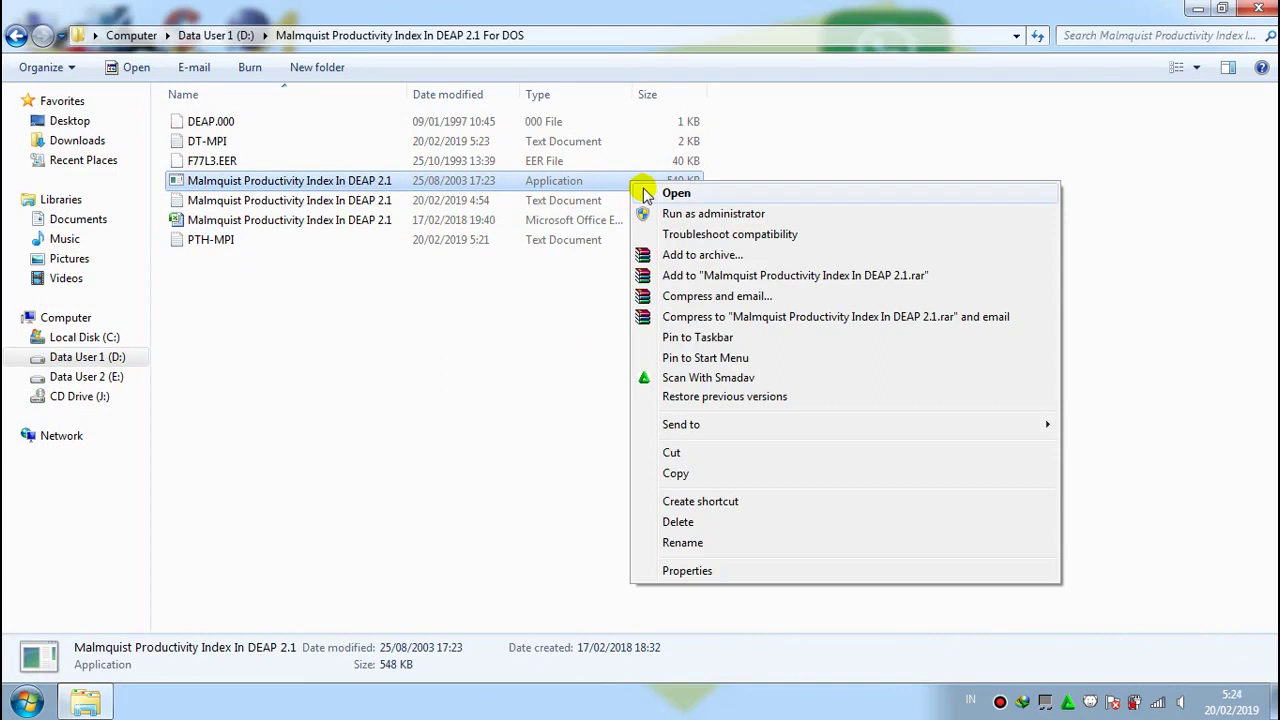
pyautogui.click(670, 193)
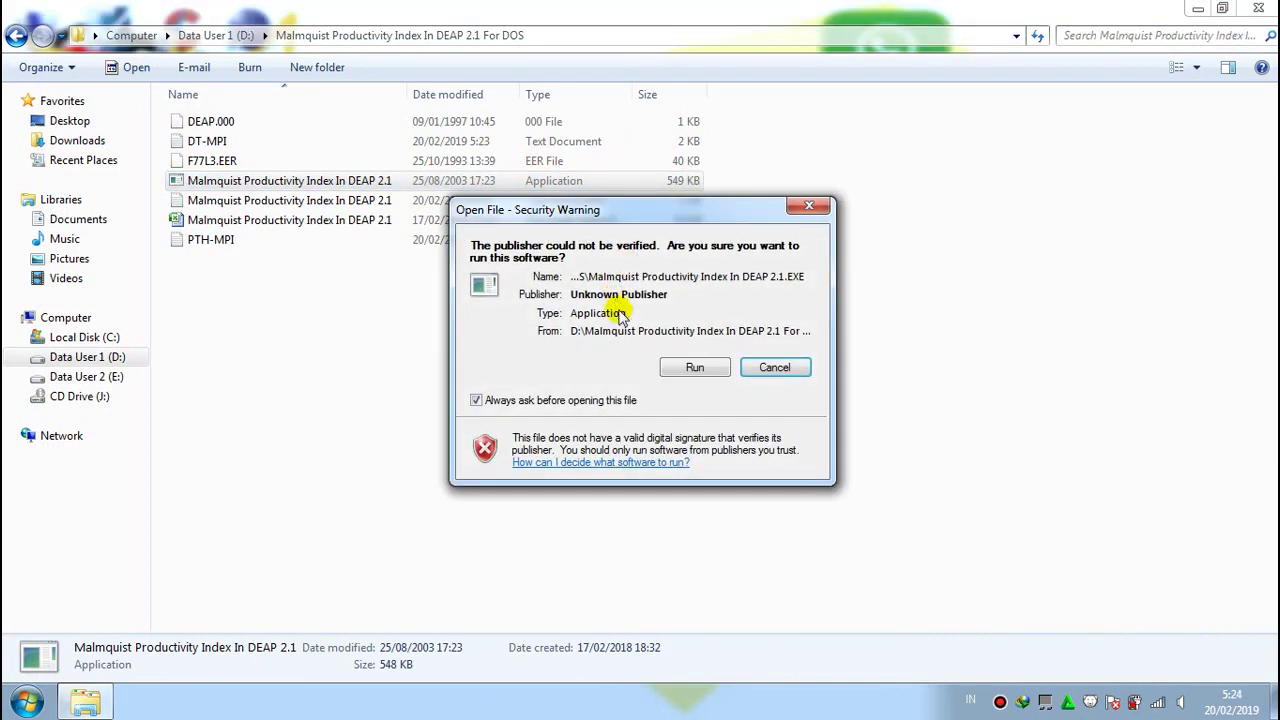
pyautogui.click(720, 368)
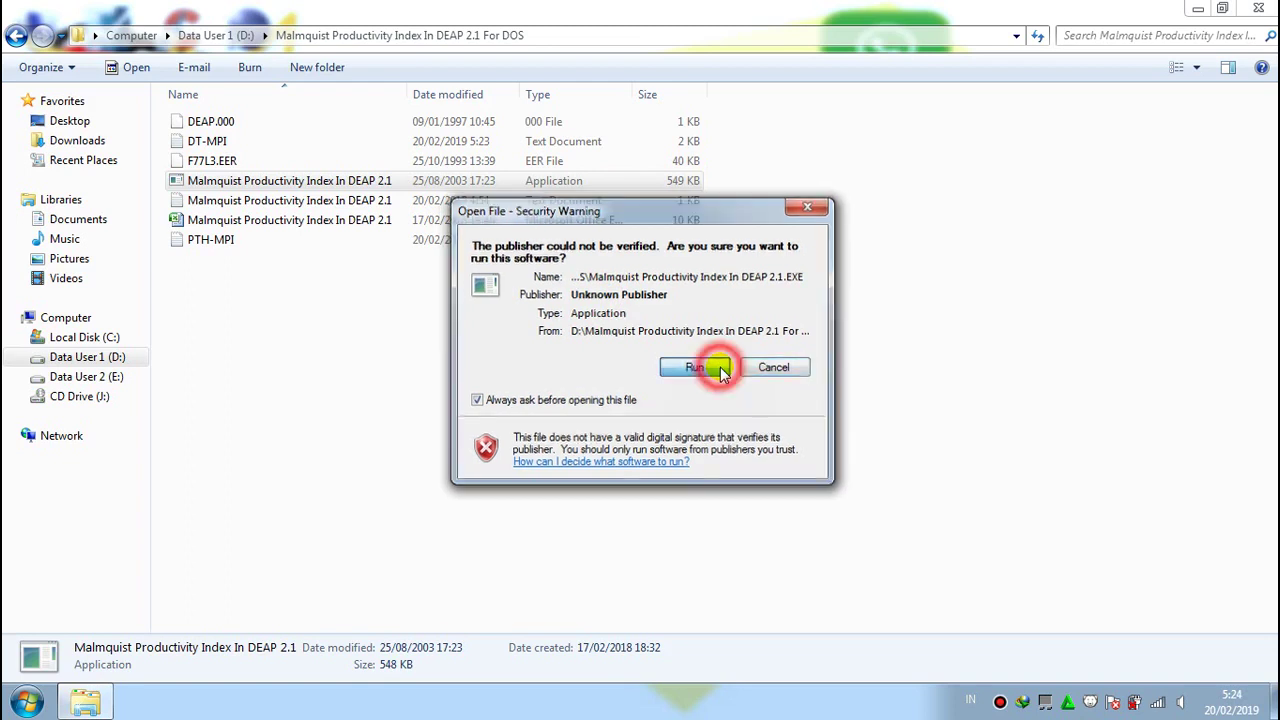
# - Execute the DEAP analysis with the instruction file PTH-MPI.txt
pyautogui.moveTo(484, 90); pyautogui.dragTo(813, 195)
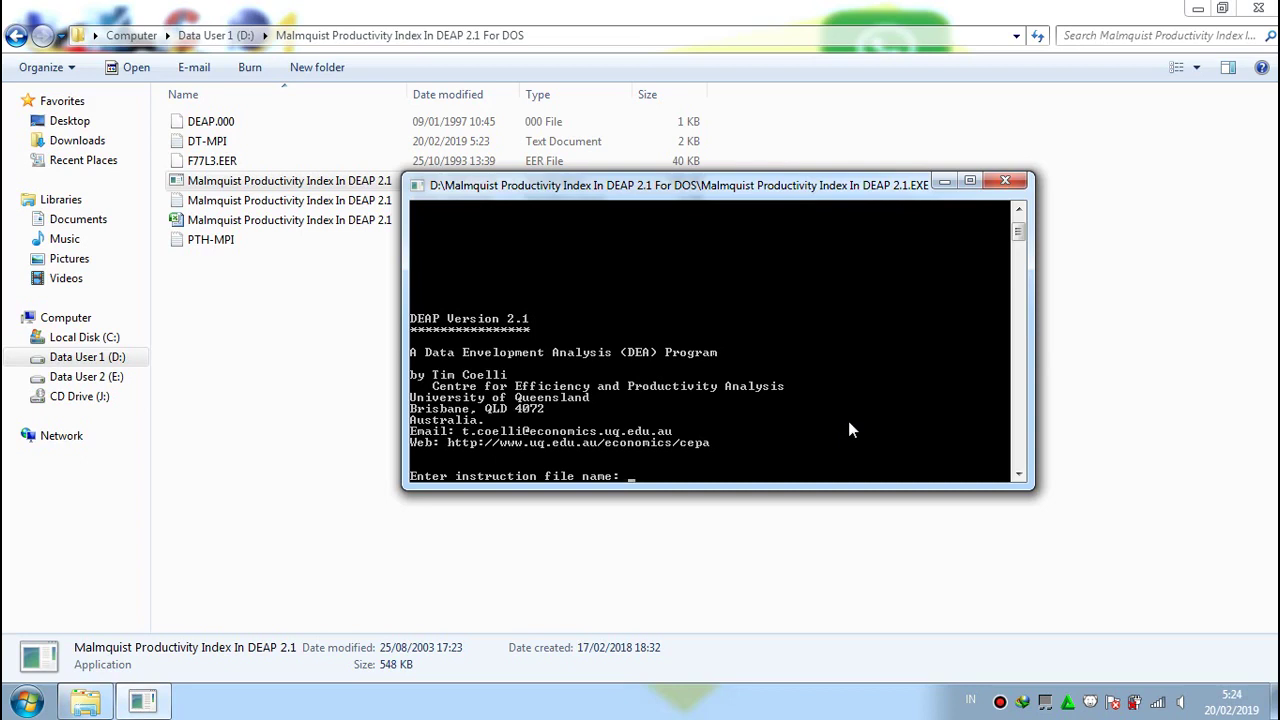
pyautogui.write('PTH-MPI.txt')
pyautogui.press('Return')
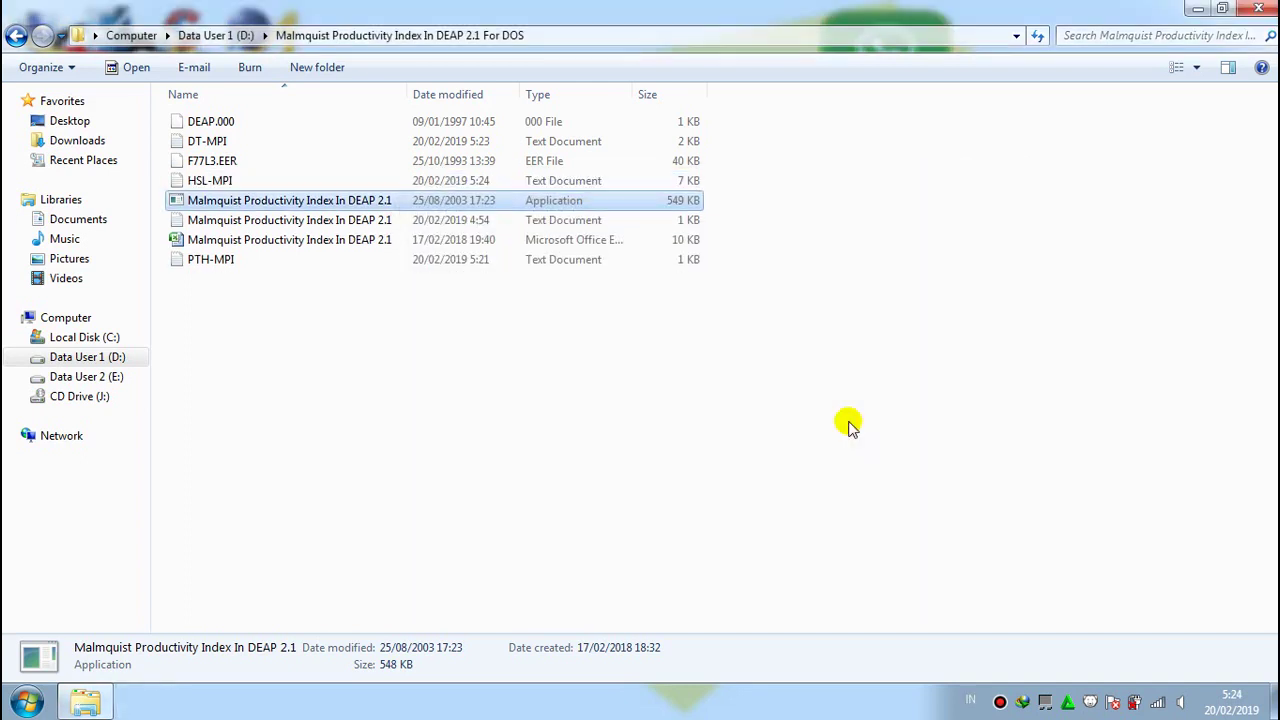
# - Open the DEAP results file HSL-MPI from the folder
pyautogui.click(790, 412)
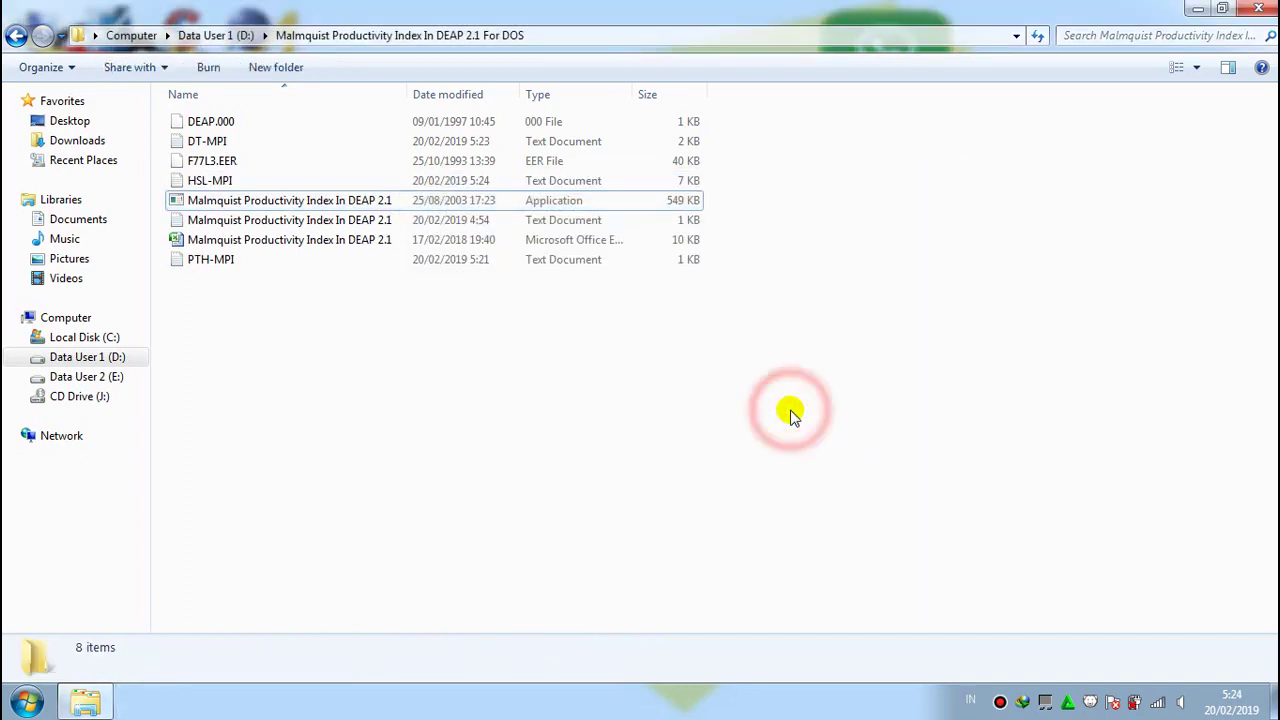
pyautogui.click(228, 180)
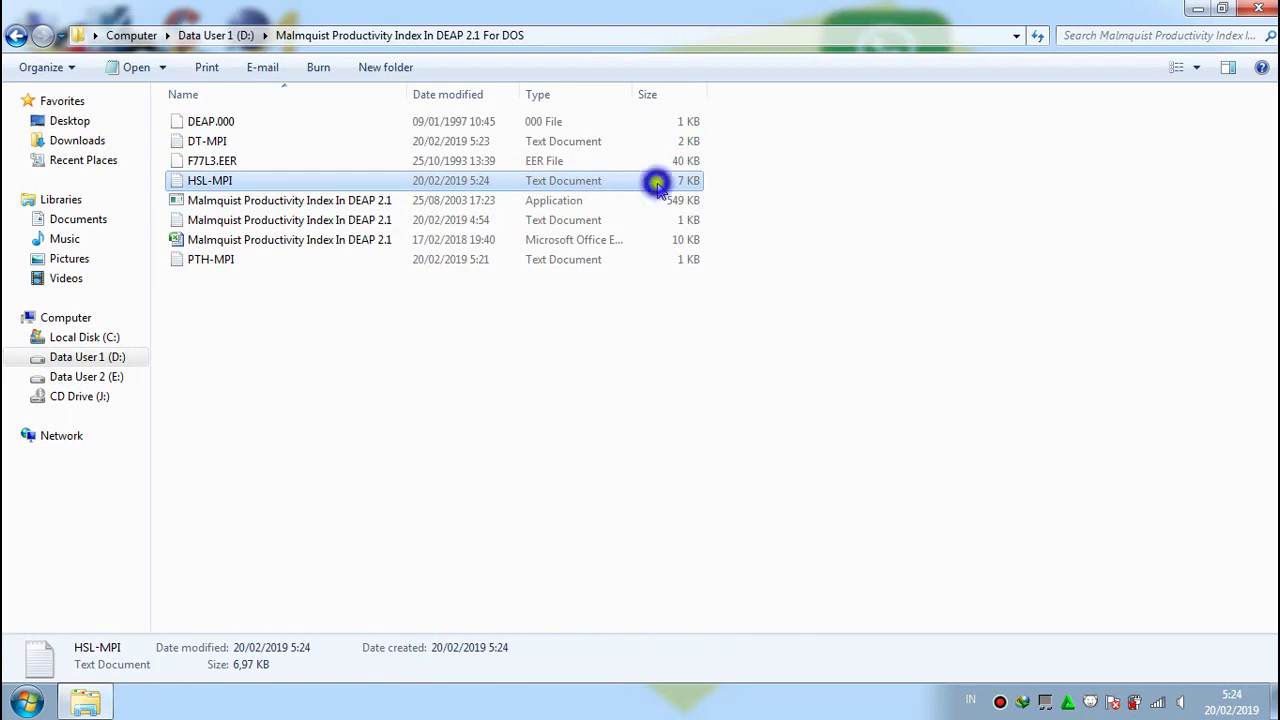
pyautogui.rightClick(658, 187)
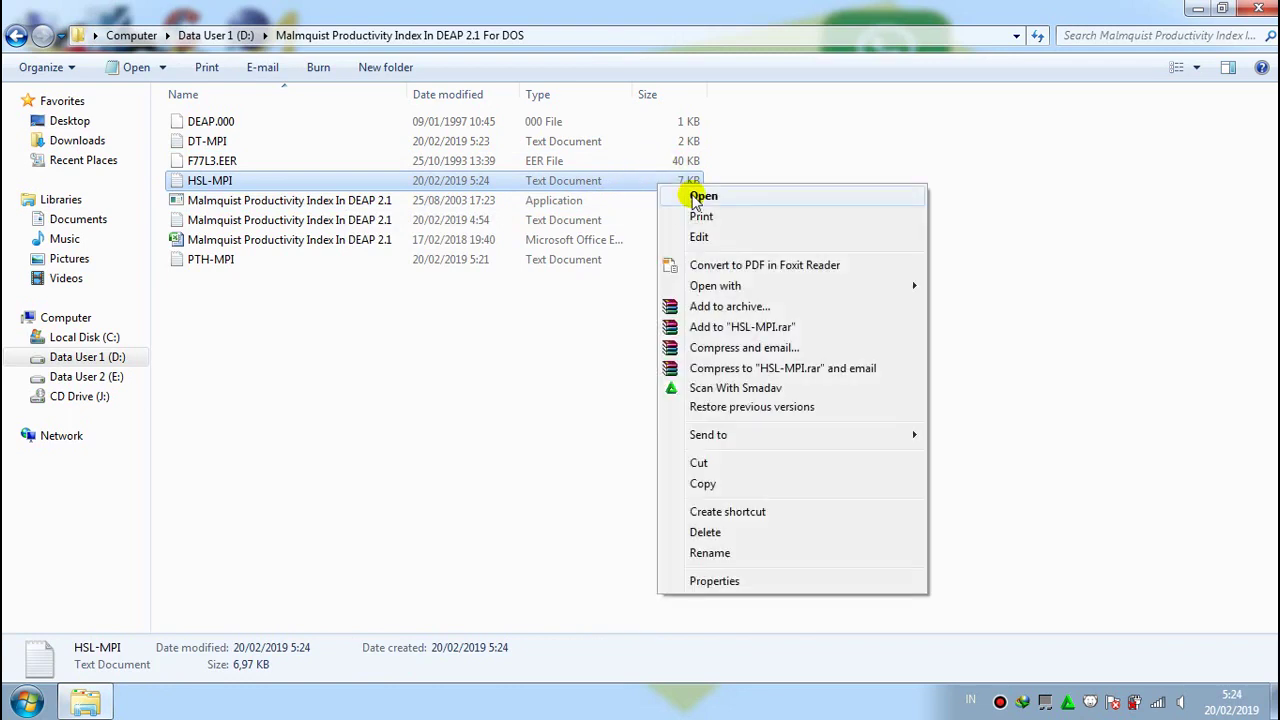
pyautogui.click(733, 198)
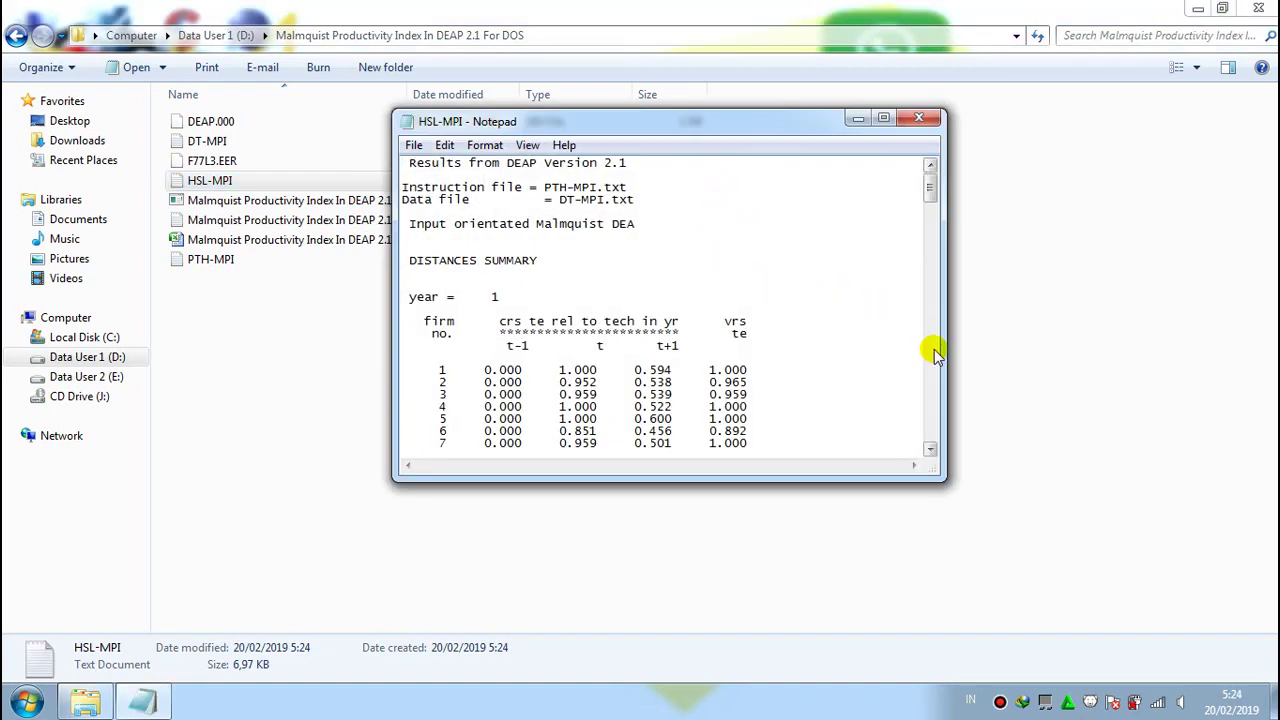
# - Examine the distances summary in the HSL-MPI results, comparing each firm's technical efficiency for years 1 through 5
pyautogui.click(930, 451)
pyautogui.click(930, 451)
pyautogui.click(930, 451)
pyautogui.click(930, 451)
pyautogui.click(930, 451)
pyautogui.click(930, 451)
pyautogui.click(930, 451)
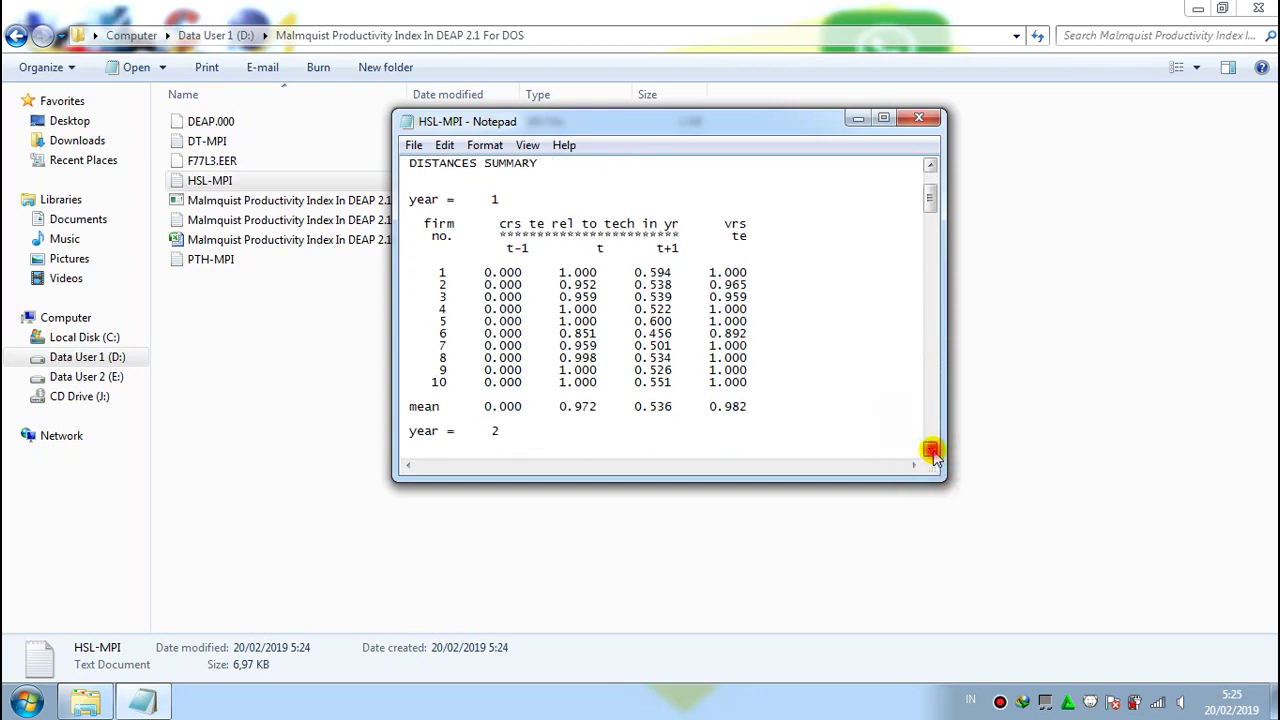
pyautogui.click(930, 451)
pyautogui.click(930, 451)
pyautogui.click(930, 451)
pyautogui.click(930, 451)
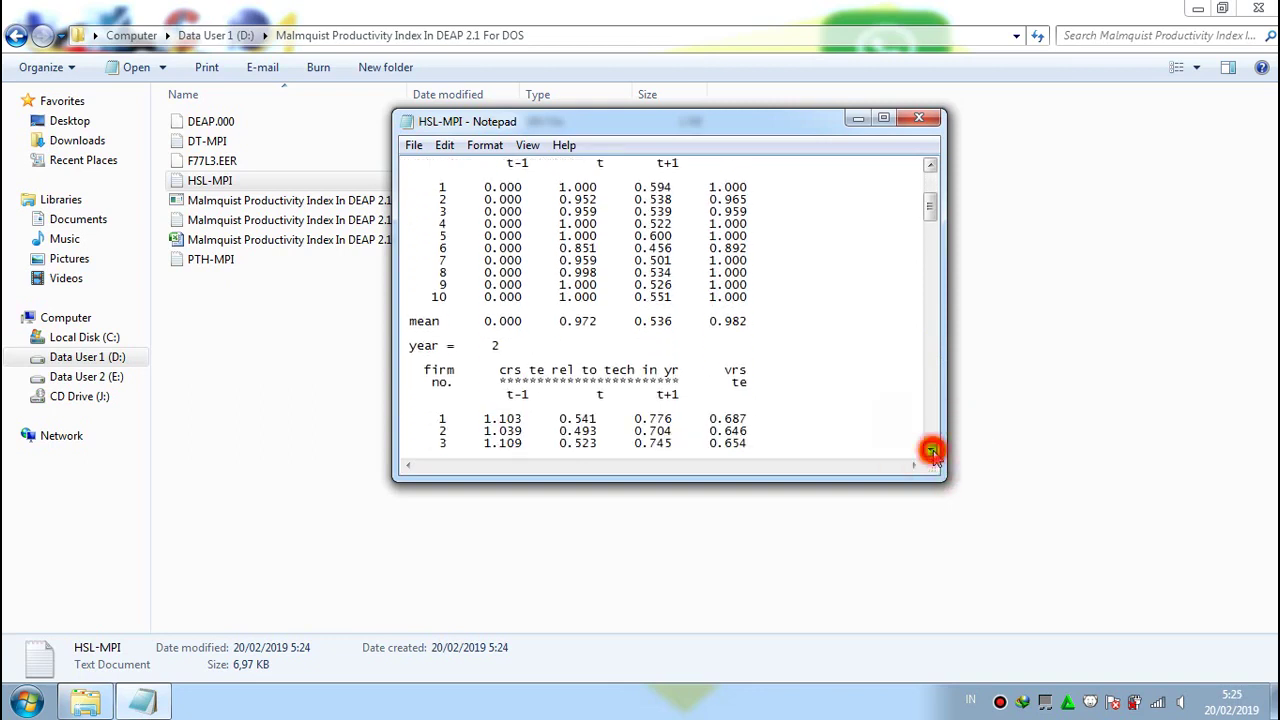
pyautogui.click(930, 451)
pyautogui.click(930, 451)
pyautogui.click(930, 451)
pyautogui.click(930, 451)
pyautogui.click(930, 451)
pyautogui.click(930, 451)
pyautogui.click(930, 451)
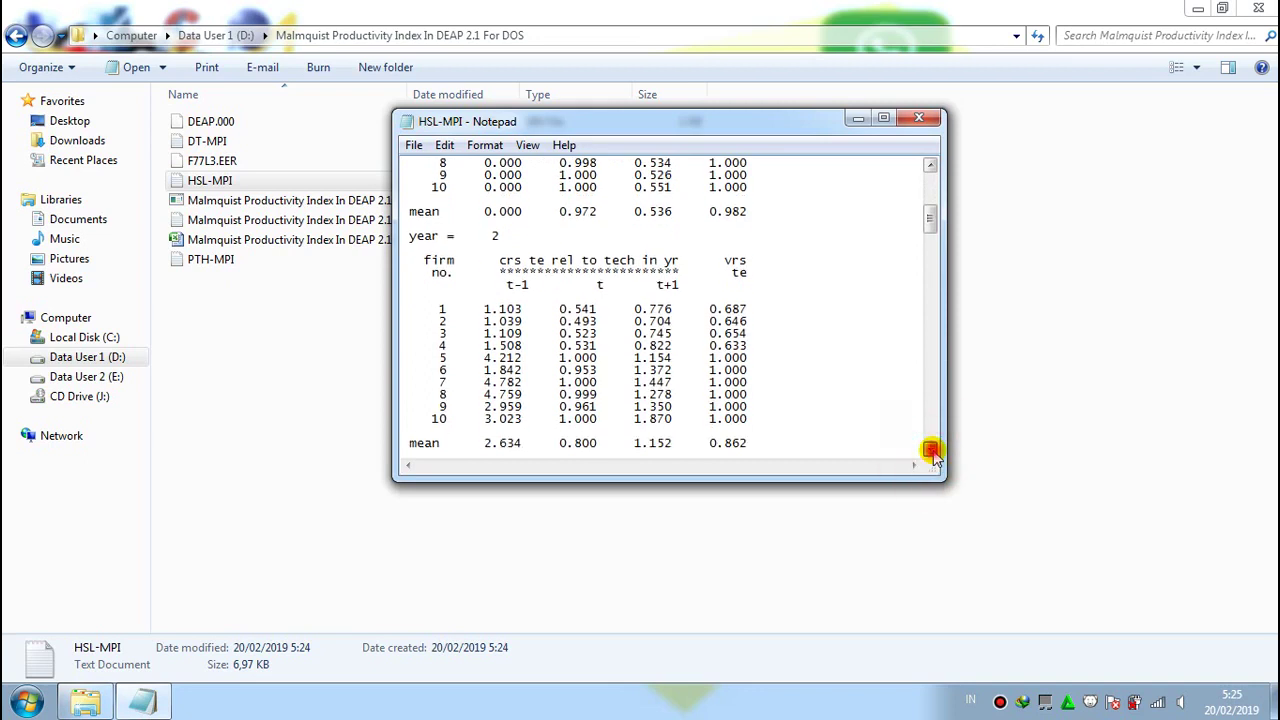
pyautogui.click(930, 451)
pyautogui.click(930, 451)
pyautogui.click(930, 451)
pyautogui.click(930, 451)
pyautogui.click(930, 451)
pyautogui.click(930, 451)
pyautogui.click(930, 451)
pyautogui.click(930, 451)
pyautogui.click(930, 451)
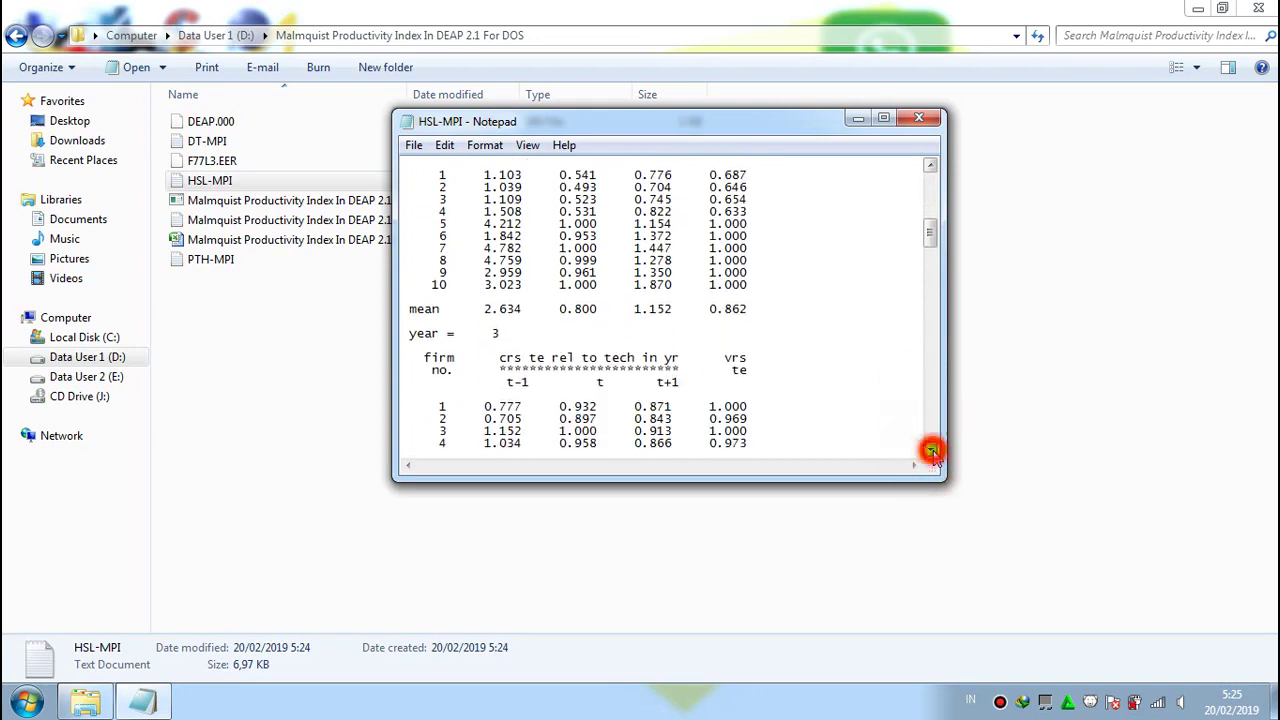
pyautogui.click(930, 451)
pyautogui.doubleClick(930, 451)
pyautogui.click(930, 451)
pyautogui.click(930, 451)
pyautogui.doubleClick(930, 451)
pyautogui.doubleClick(930, 451)
pyautogui.doubleClick(930, 451)
pyautogui.click(930, 451)
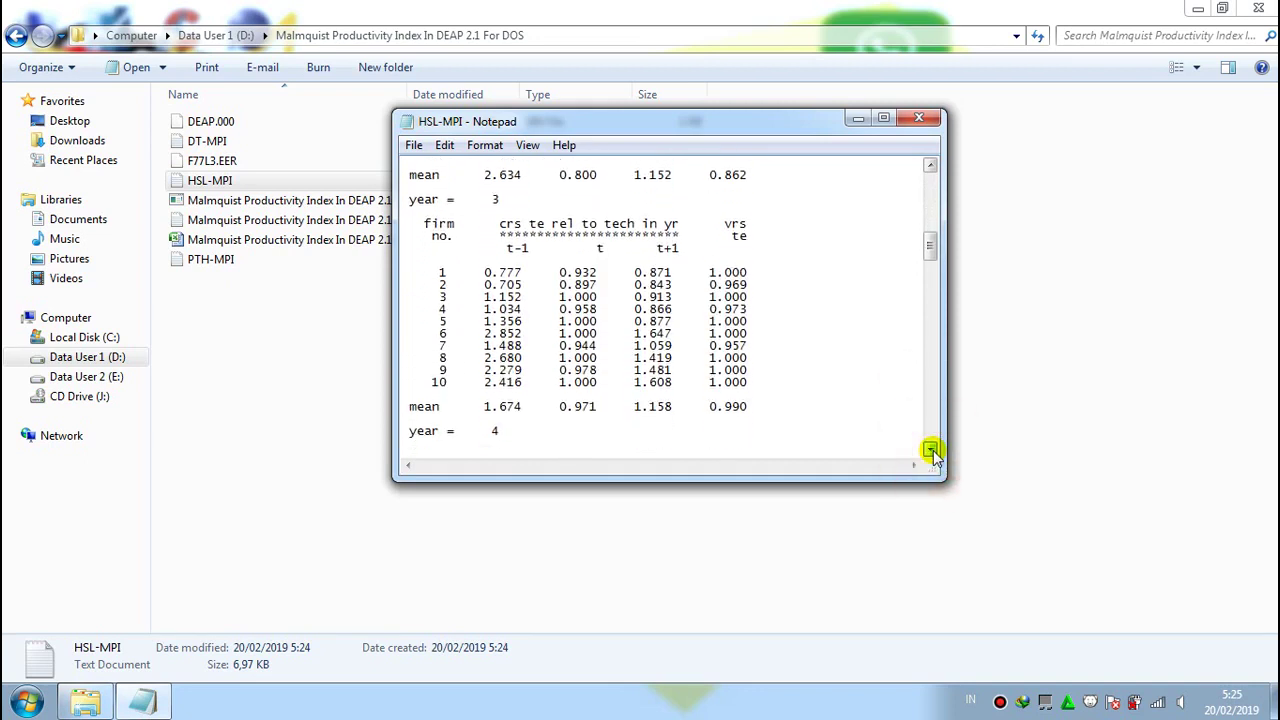
pyautogui.doubleClick(930, 451)
pyautogui.doubleClick(930, 451)
pyautogui.doubleClick(930, 451)
pyautogui.click(930, 451)
pyautogui.doubleClick(930, 451)
pyautogui.doubleClick(930, 451)
pyautogui.click(930, 451)
pyautogui.click(930, 451)
pyautogui.doubleClick(930, 451)
pyautogui.doubleClick(930, 451)
pyautogui.doubleClick(930, 451)
pyautogui.doubleClick(930, 451)
pyautogui.doubleClick(930, 451)
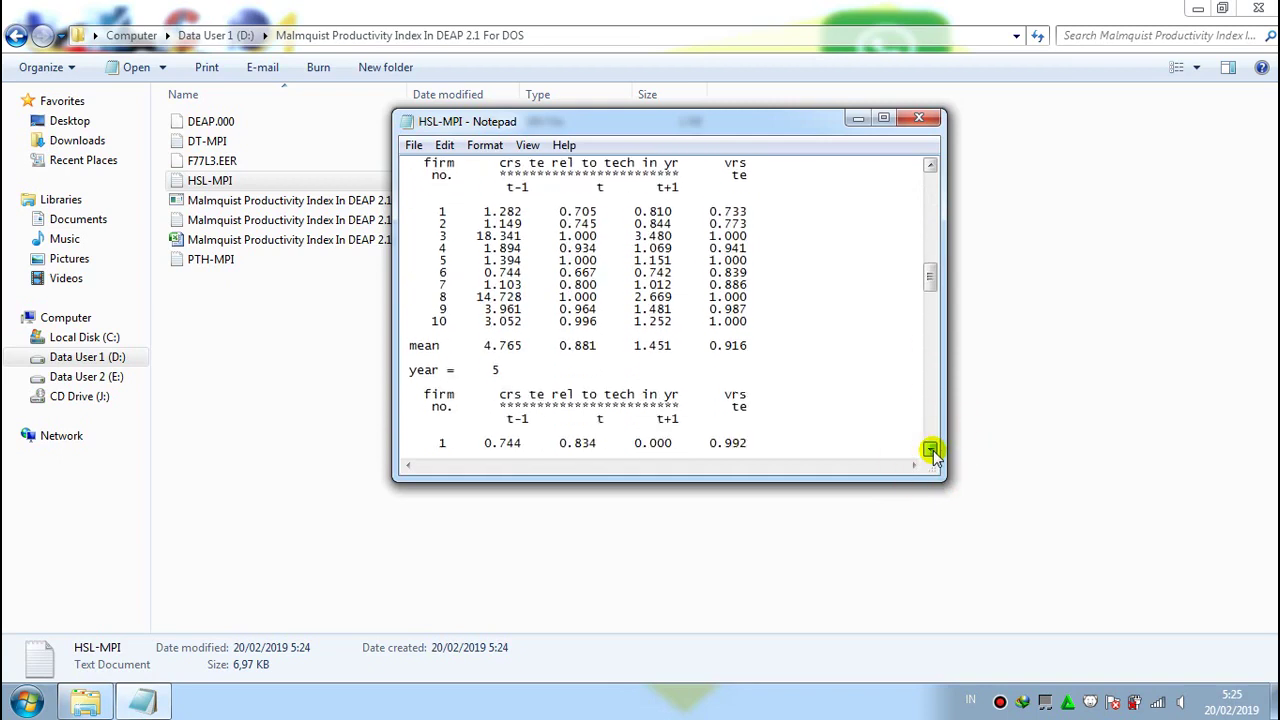
pyautogui.doubleClick(930, 451)
pyautogui.doubleClick(930, 451)
pyautogui.doubleClick(930, 451)
pyautogui.doubleClick(930, 451)
pyautogui.doubleClick(930, 451)
pyautogui.doubleClick(930, 451)
pyautogui.doubleClick(930, 451)
pyautogui.doubleClick(930, 451)
pyautogui.doubleClick(930, 451)
pyautogui.doubleClick(930, 451)
pyautogui.doubleClick(930, 451)
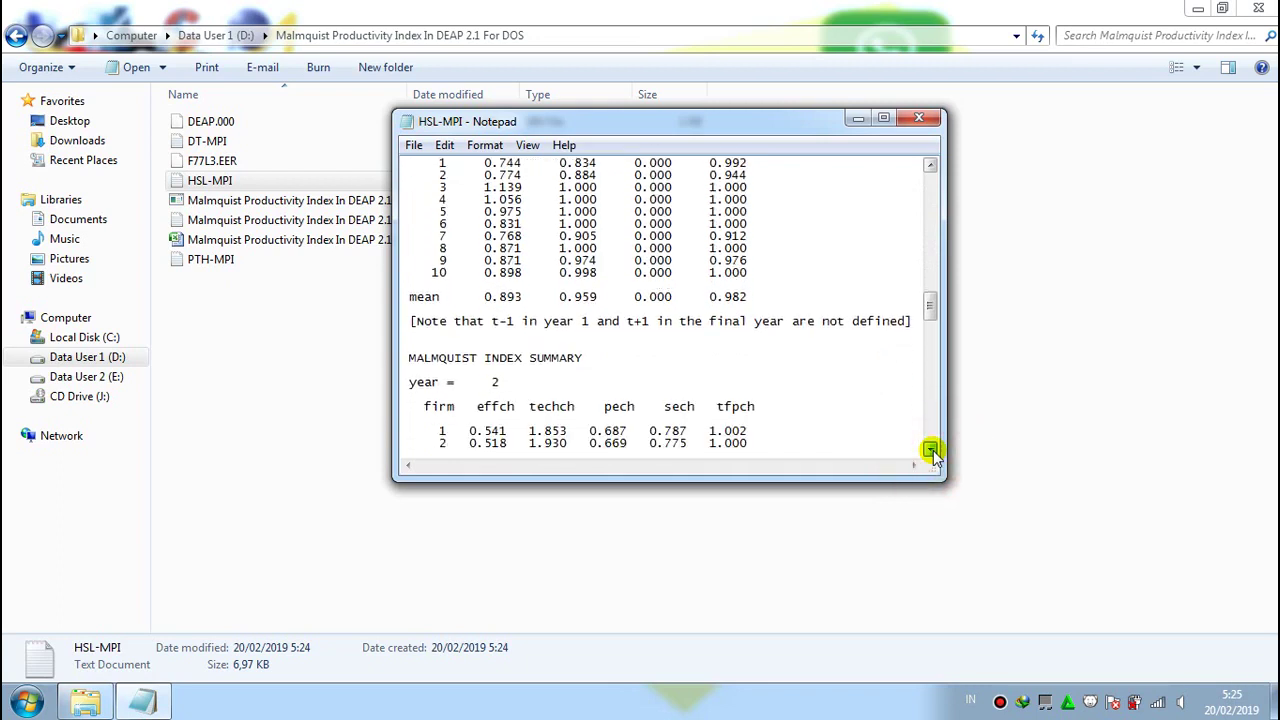
# - Review the Malmquist index summary of each firm for years 2 through 5, including the summary of annual means
pyautogui.doubleClick(930, 451)
pyautogui.doubleClick(930, 451)
pyautogui.doubleClick(930, 451)
pyautogui.doubleClick(930, 451)
pyautogui.doubleClick(930, 451)
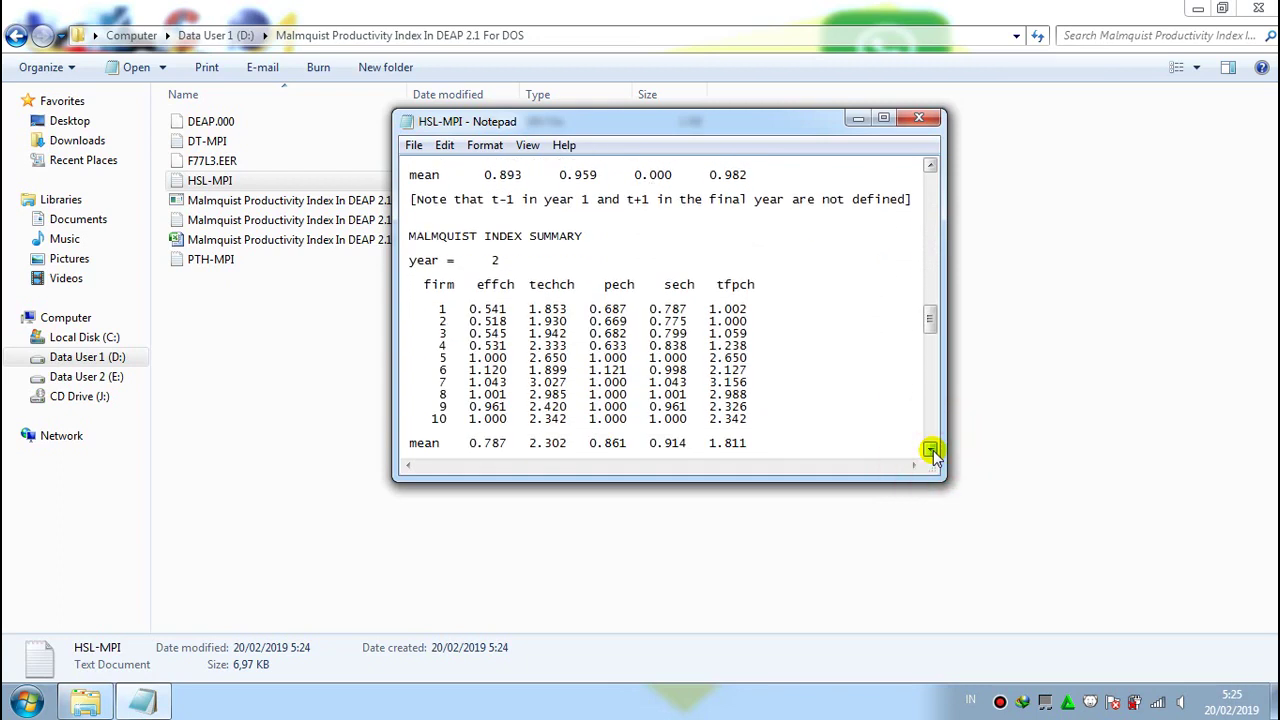
pyautogui.doubleClick(930, 451)
pyautogui.doubleClick(930, 451)
pyautogui.doubleClick(930, 451)
pyautogui.doubleClick(930, 451)
pyautogui.doubleClick(930, 451)
pyautogui.doubleClick(930, 451)
pyautogui.doubleClick(930, 451)
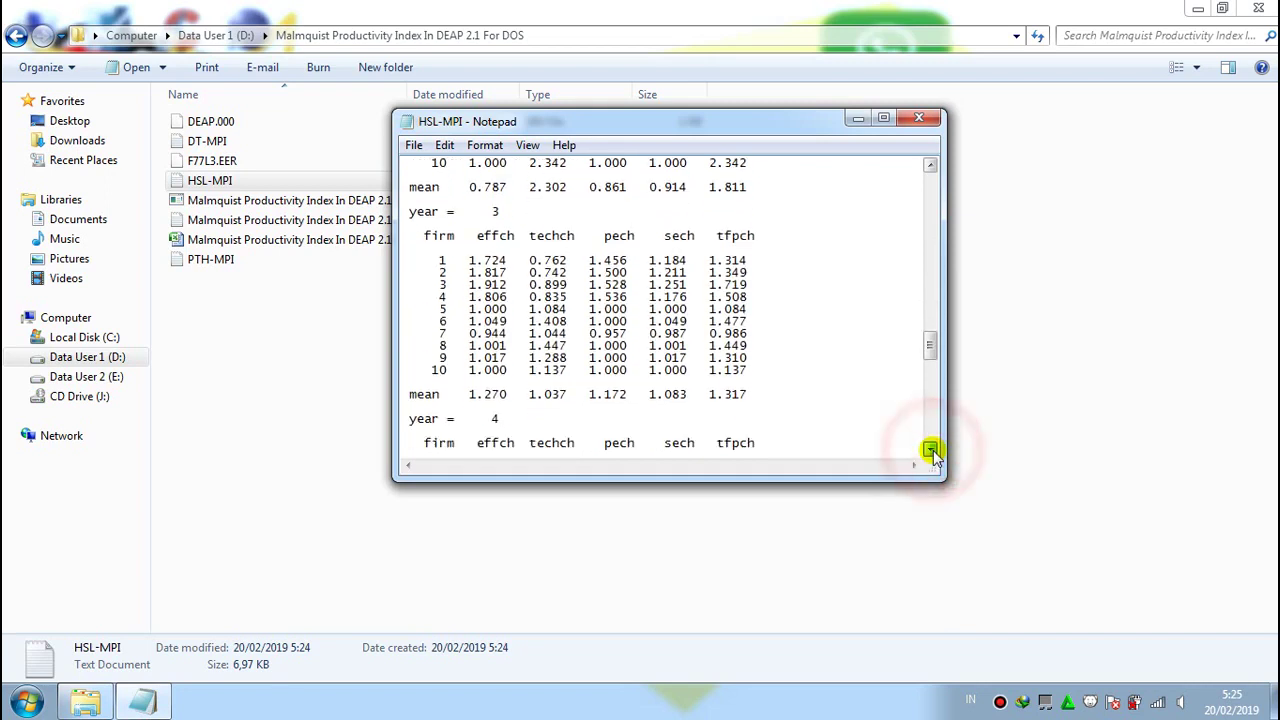
pyautogui.doubleClick(930, 451)
pyautogui.doubleClick(930, 451)
pyautogui.doubleClick(930, 451)
pyautogui.doubleClick(930, 451)
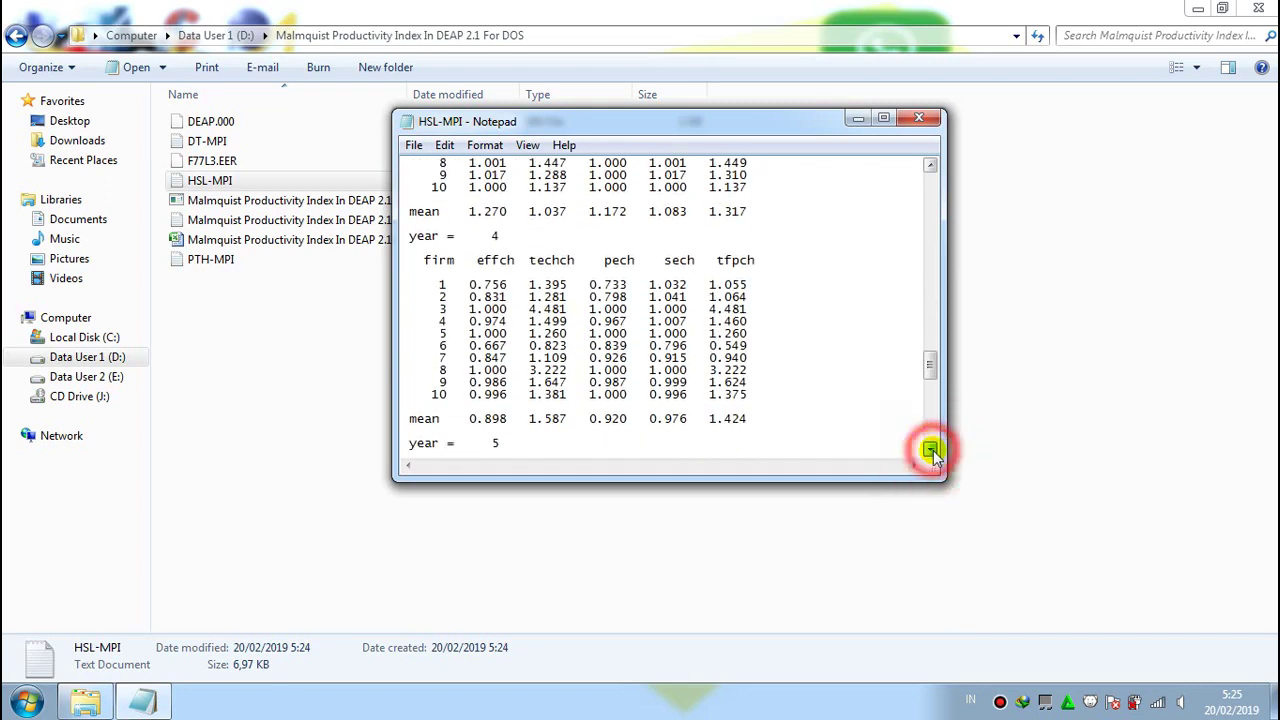
pyautogui.doubleClick(930, 451)
pyautogui.doubleClick(930, 451)
pyautogui.doubleClick(930, 451)
pyautogui.doubleClick(930, 451)
pyautogui.doubleClick(930, 451)
pyautogui.doubleClick(930, 451)
pyautogui.doubleClick(930, 451)
pyautogui.doubleClick(930, 451)
pyautogui.doubleClick(930, 451)
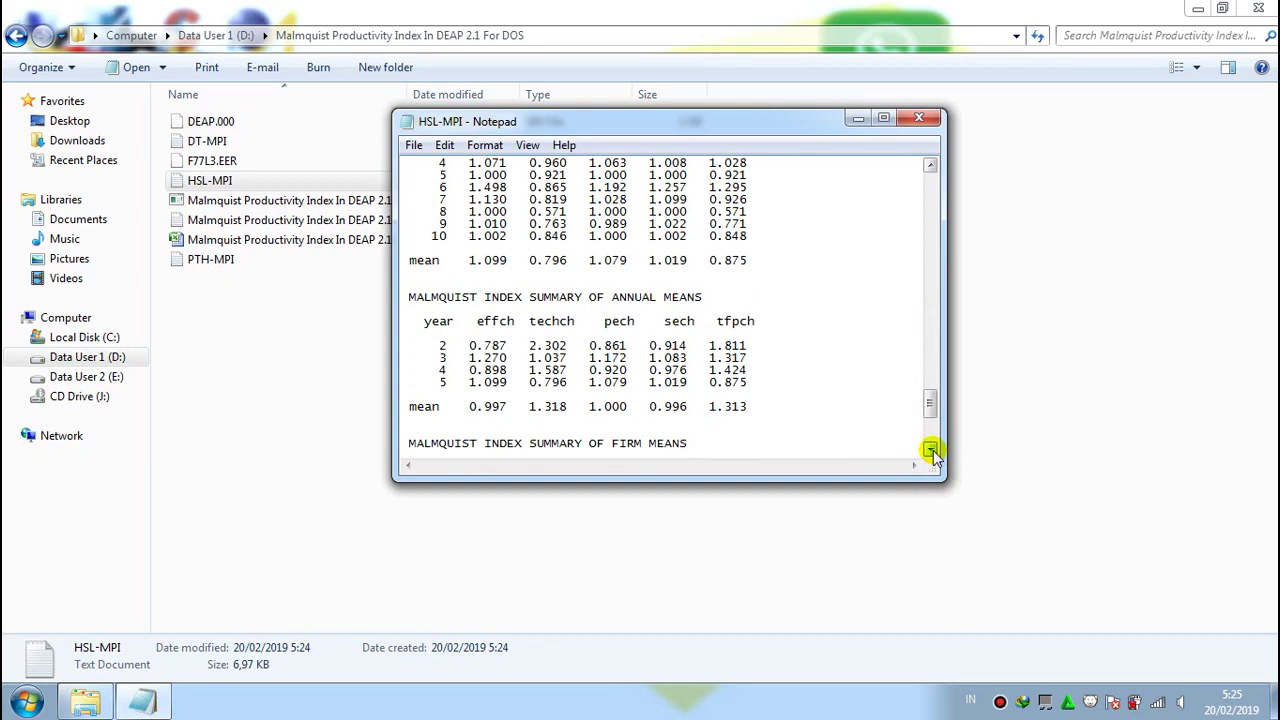
# - Examine the Malmquist index summary of firm means through to the closing note of the results
pyautogui.click(930, 451)
pyautogui.click(930, 451)
pyautogui.click(930, 451)
pyautogui.click(930, 451)
pyautogui.click(930, 451)
pyautogui.doubleClick(930, 451)
pyautogui.doubleClick(930, 451)
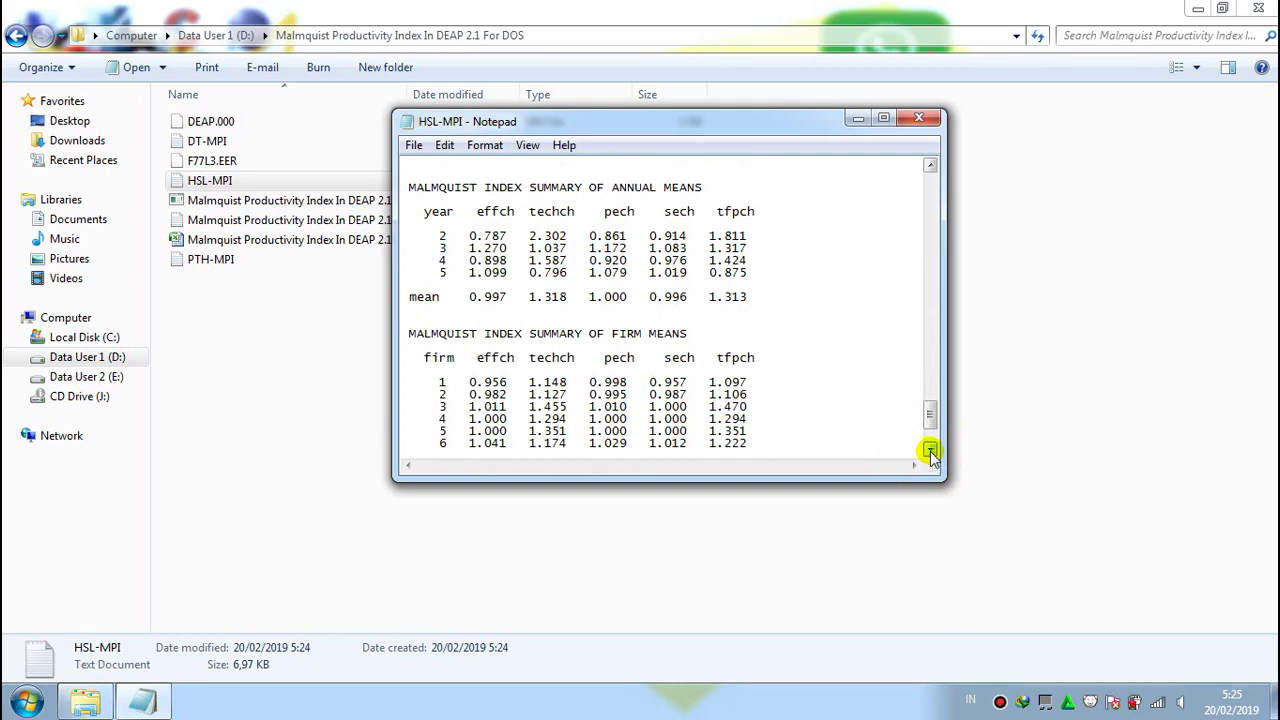
pyautogui.click(930, 451)
pyautogui.click(930, 451)
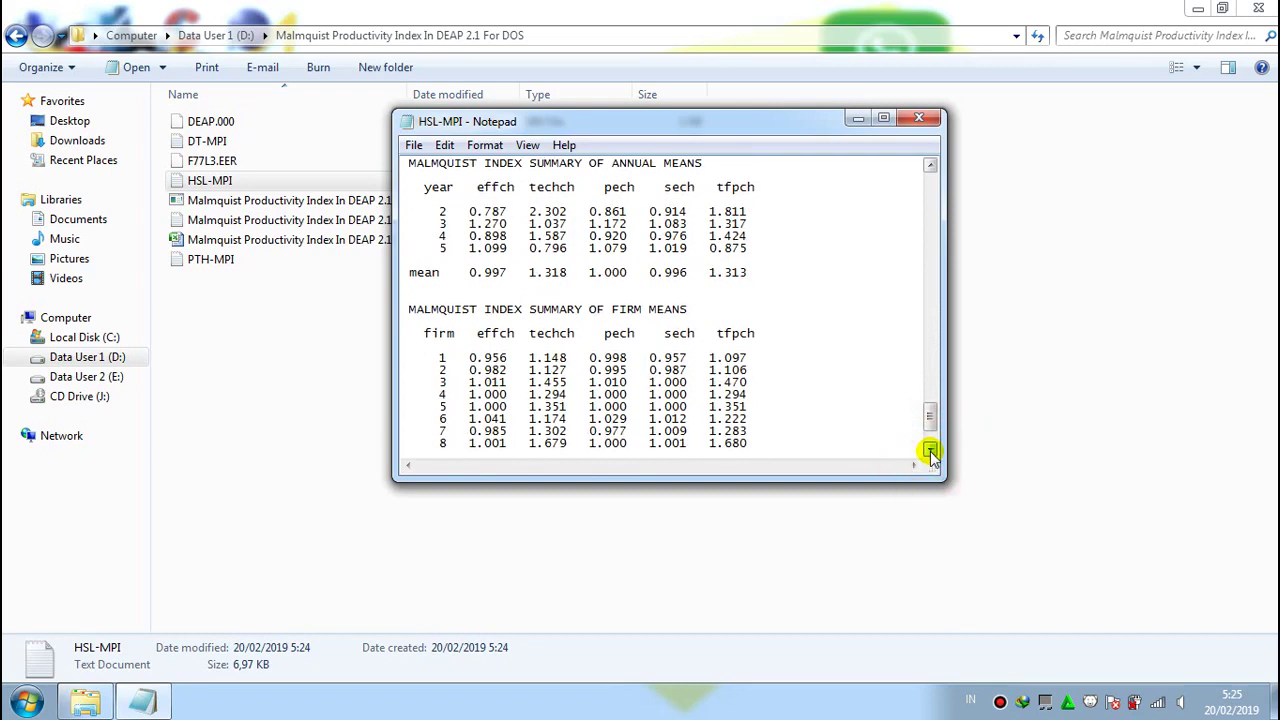
pyautogui.click(930, 451)
pyautogui.click(930, 451)
pyautogui.click(930, 451)
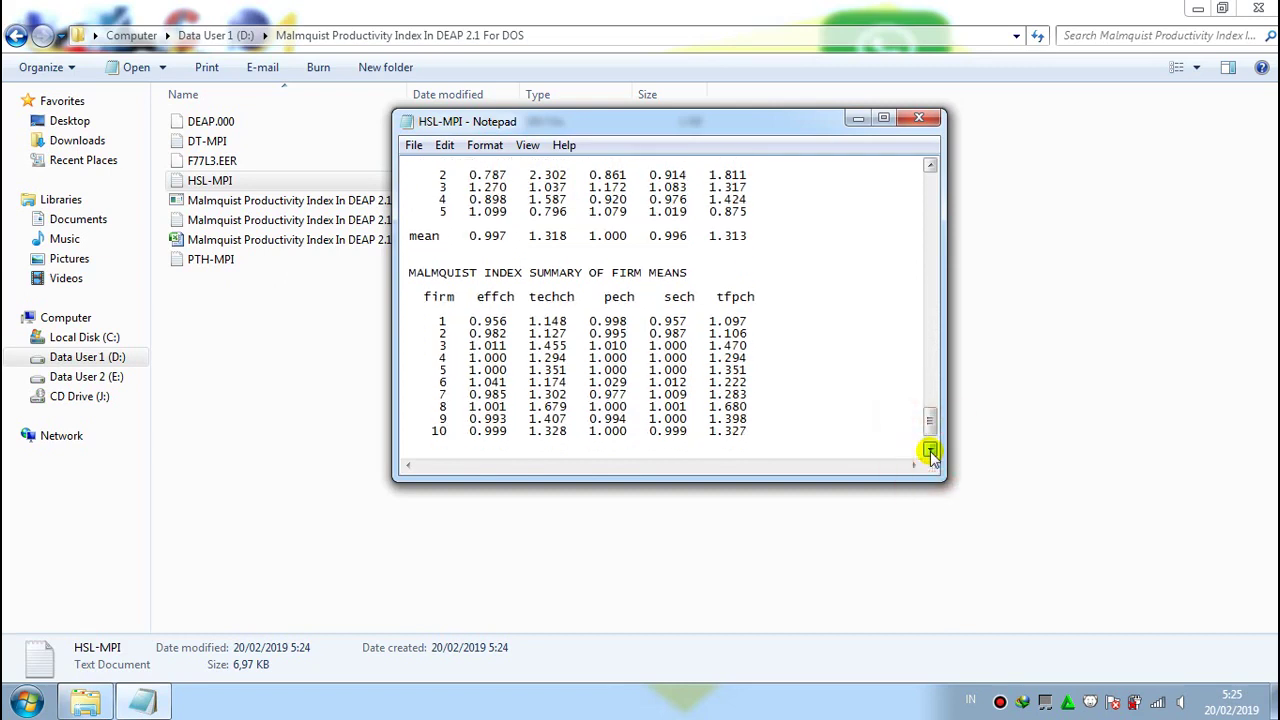
pyautogui.click(930, 451)
pyautogui.click(930, 451)
pyautogui.click(930, 451)
pyautogui.click(930, 451)
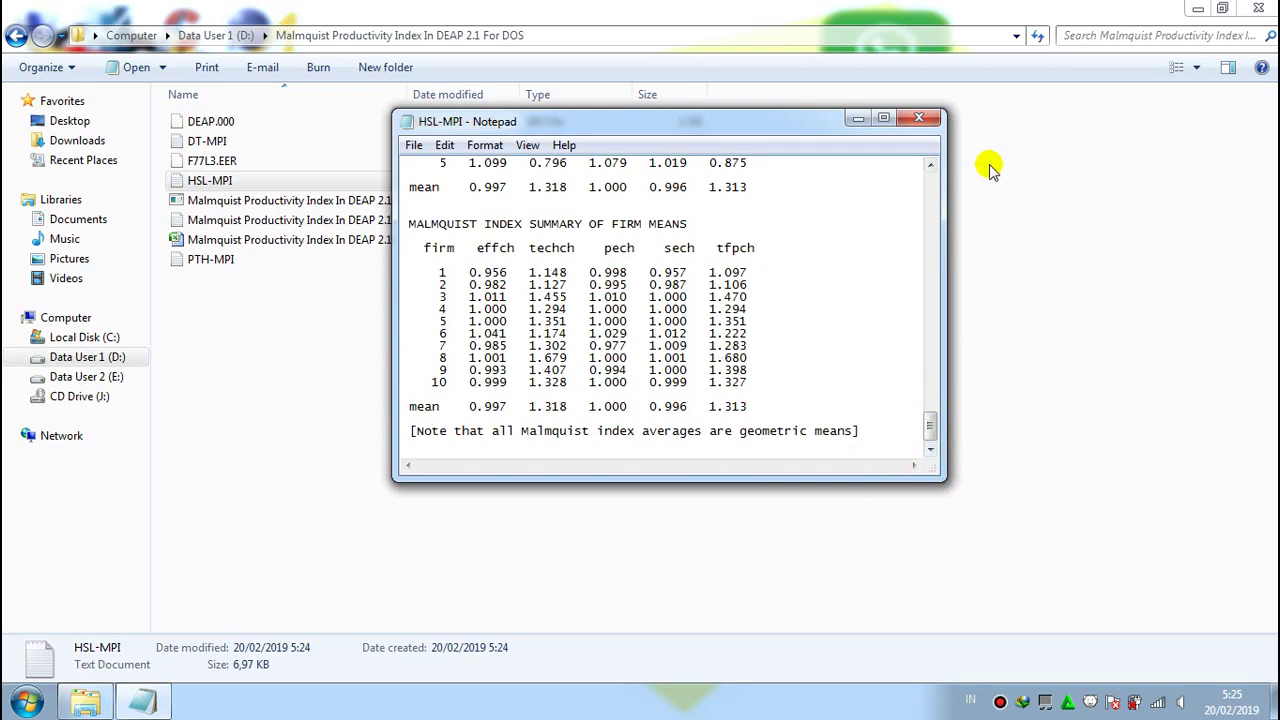
# - Close the HSL-MPI results file and the Malmquist Productivity Index folder window
pyautogui.click(932, 121)
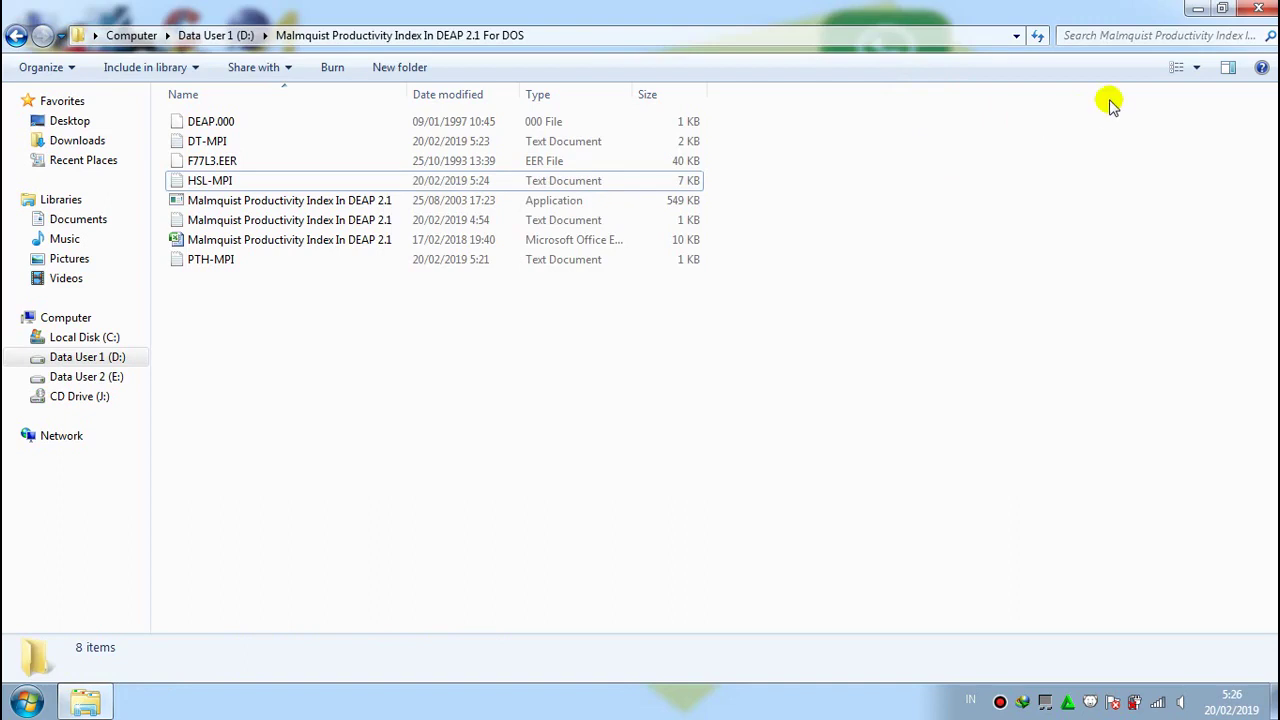
pyautogui.click(1262, 9)
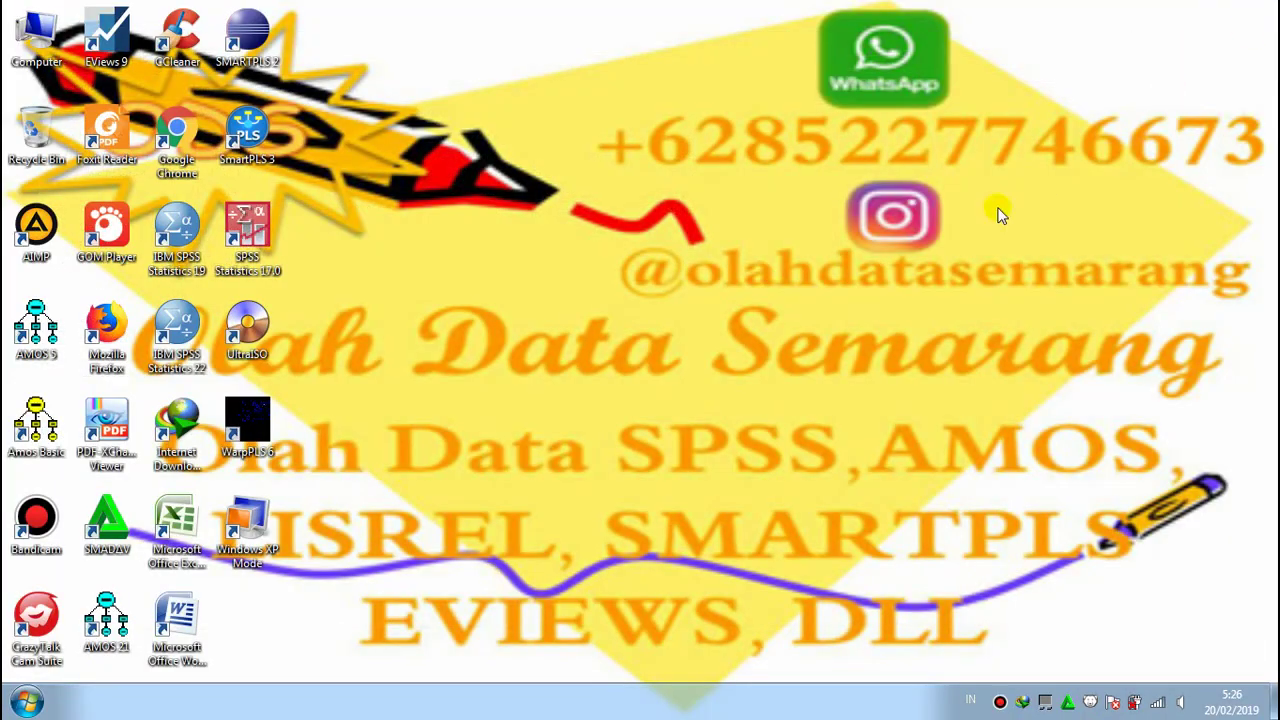